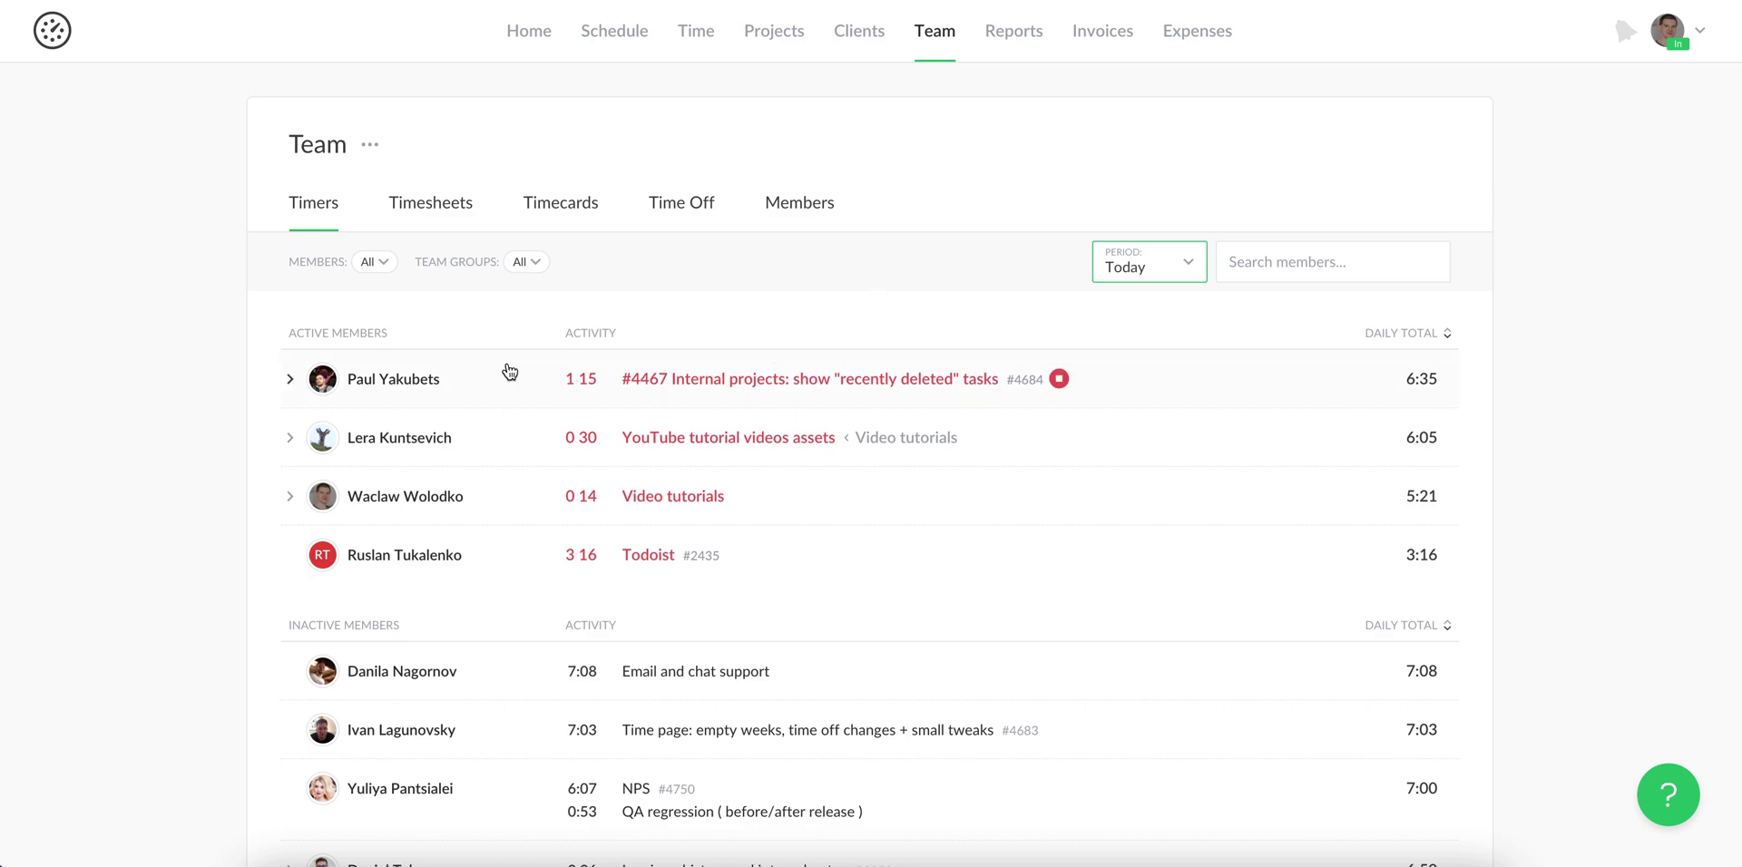
Expand and collapse the first active member's tasks, then scroll through today's team timers
left_click(289, 383)
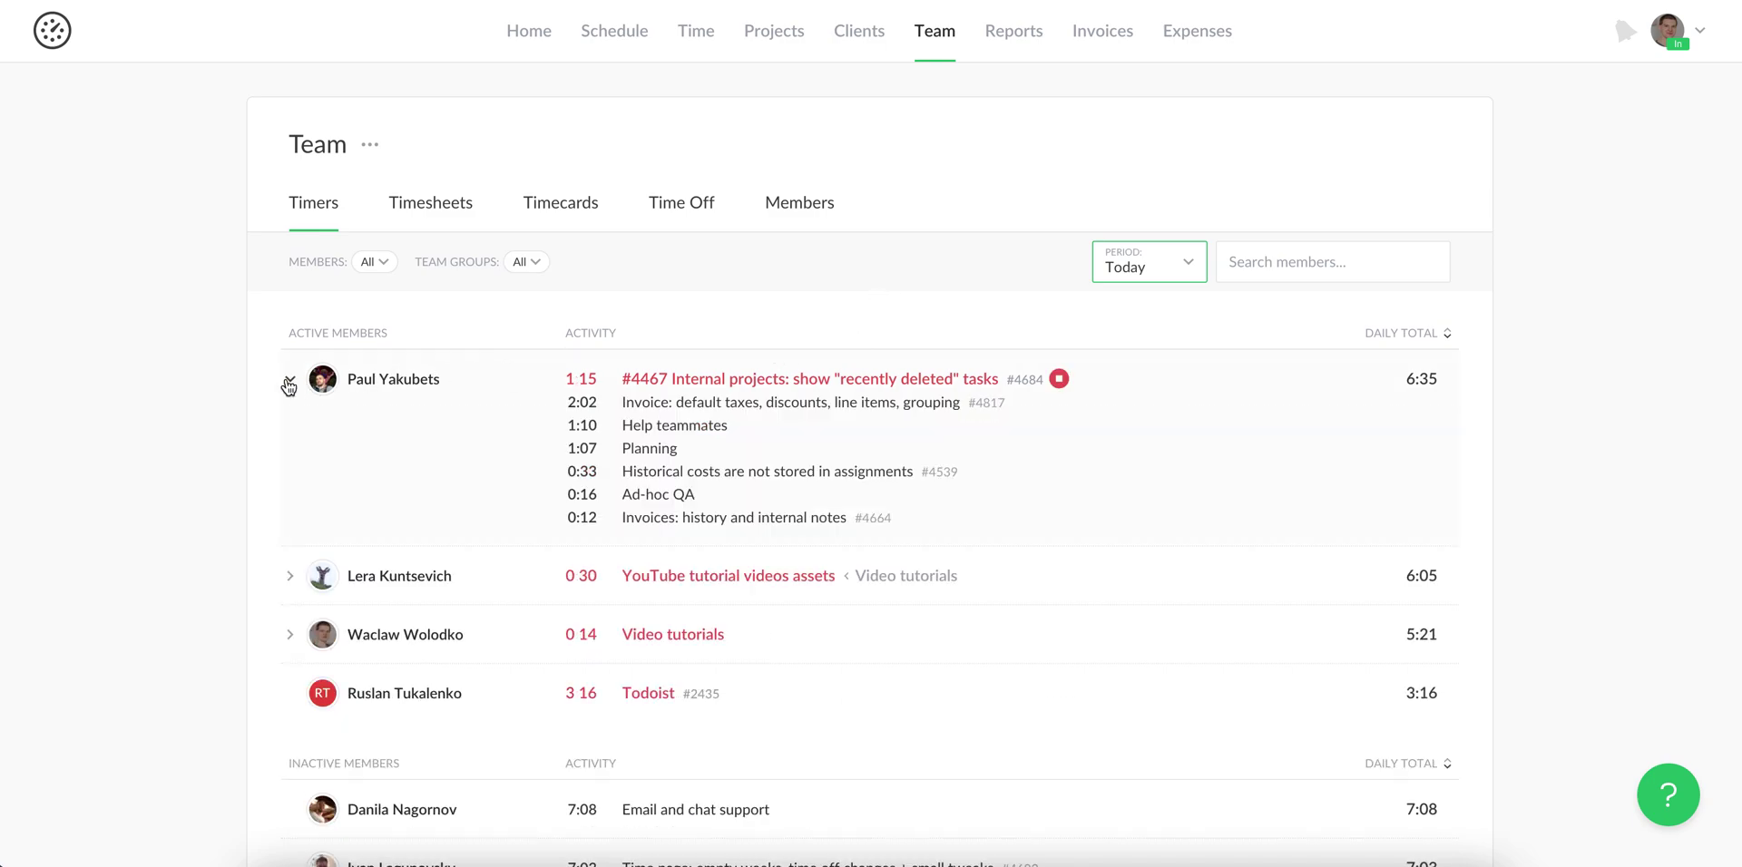
left_click(289, 383)
scroll(238, 381, "down", 3)
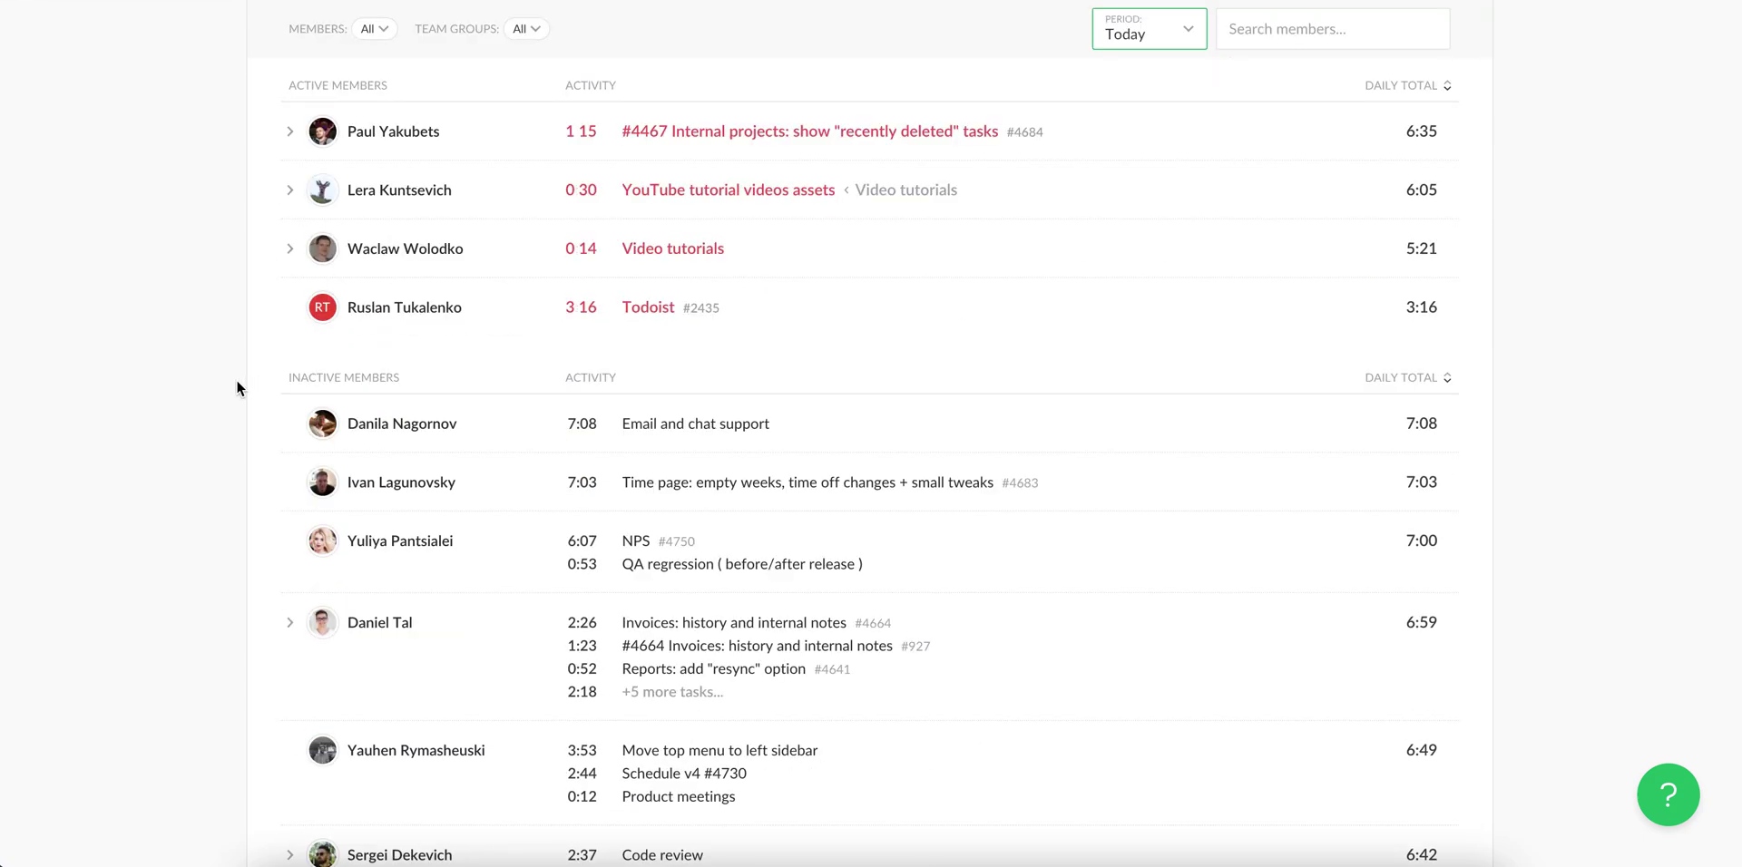
scroll(237, 382, "down", 1)
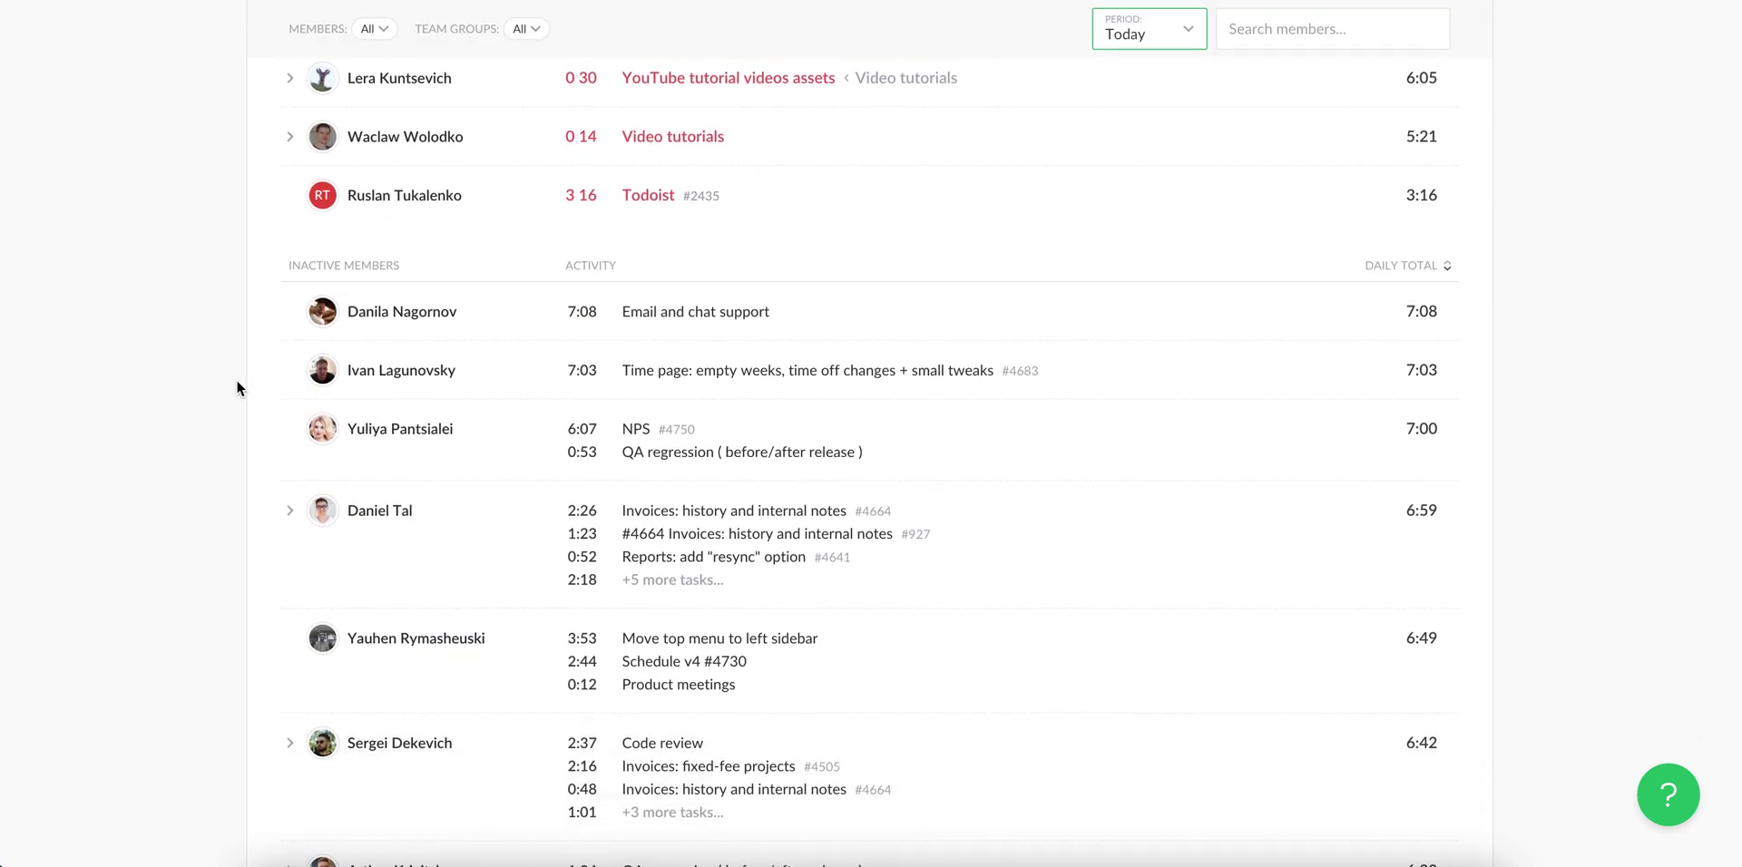
scroll(237, 382, "down", 2)
scroll(237, 381, "down", 3)
scroll(236, 381, "down", 5)
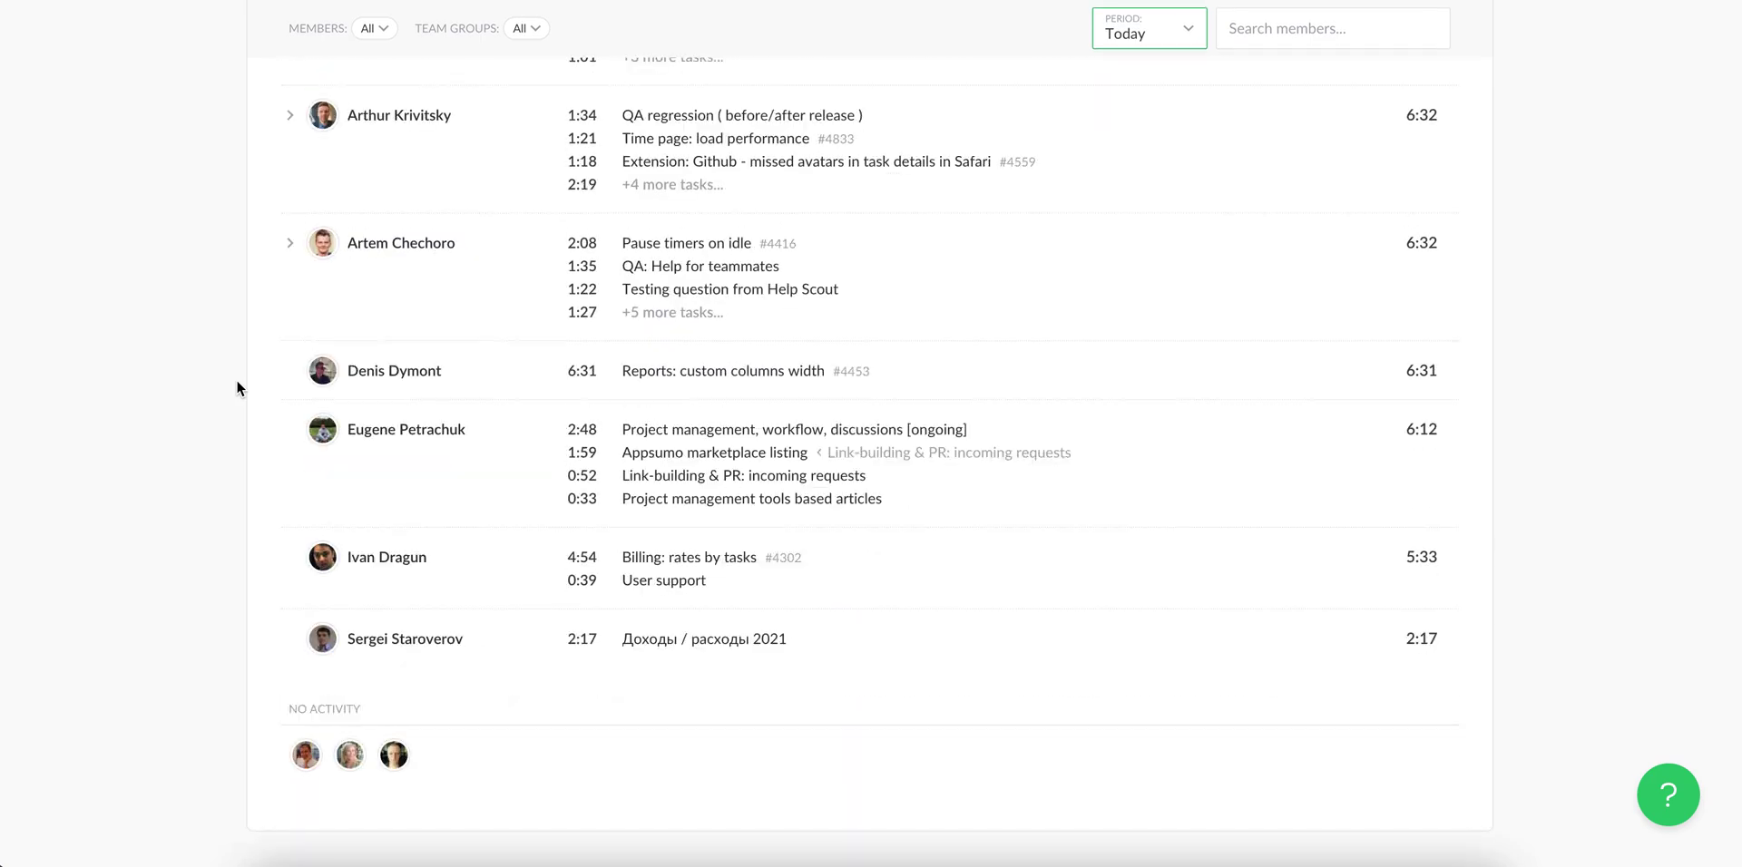
scroll(236, 389, "up", 12)
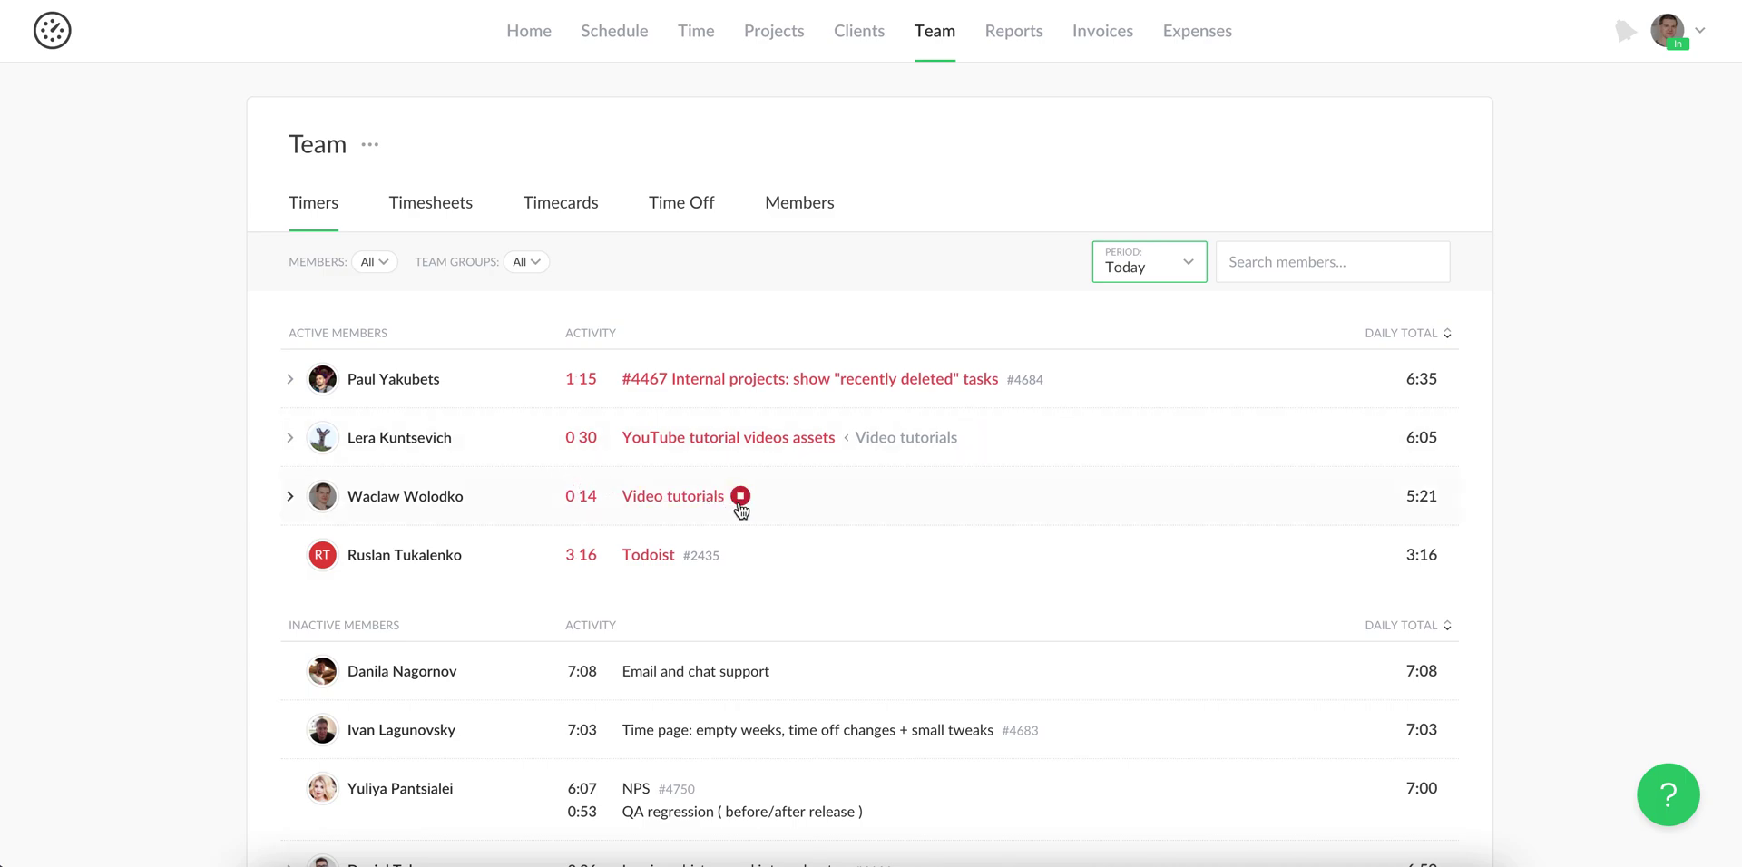
Open and dismiss the Todoist timer's force-stop form, then set the Period to Yesterday
left_click(735, 556)
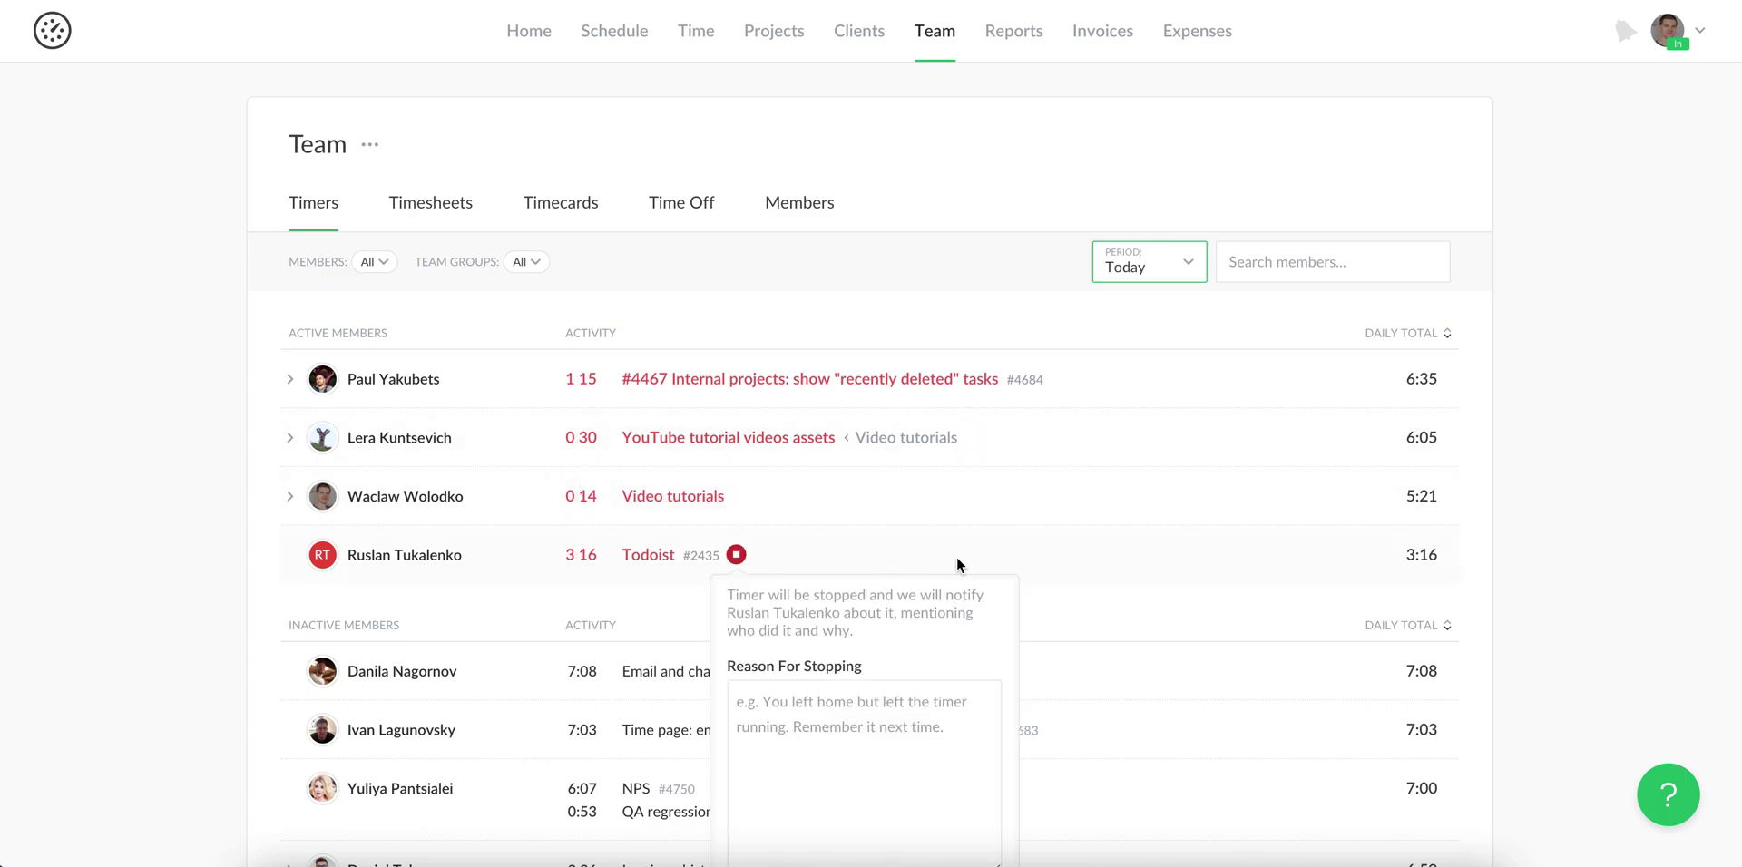
scroll(956, 564, "down", 3)
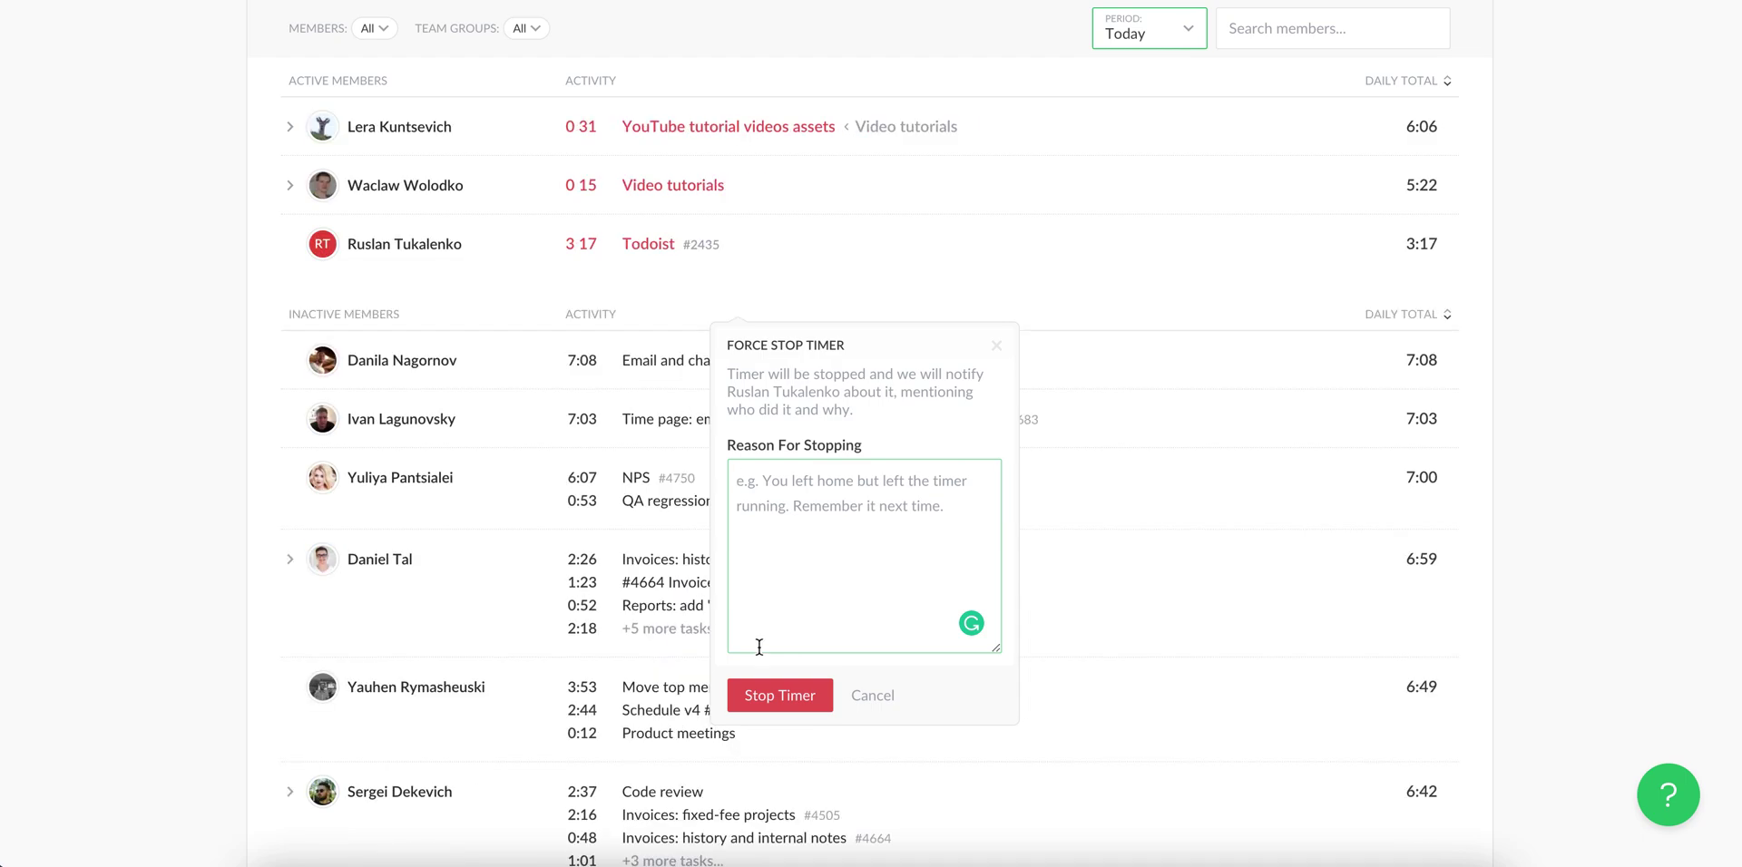
left_click(998, 350)
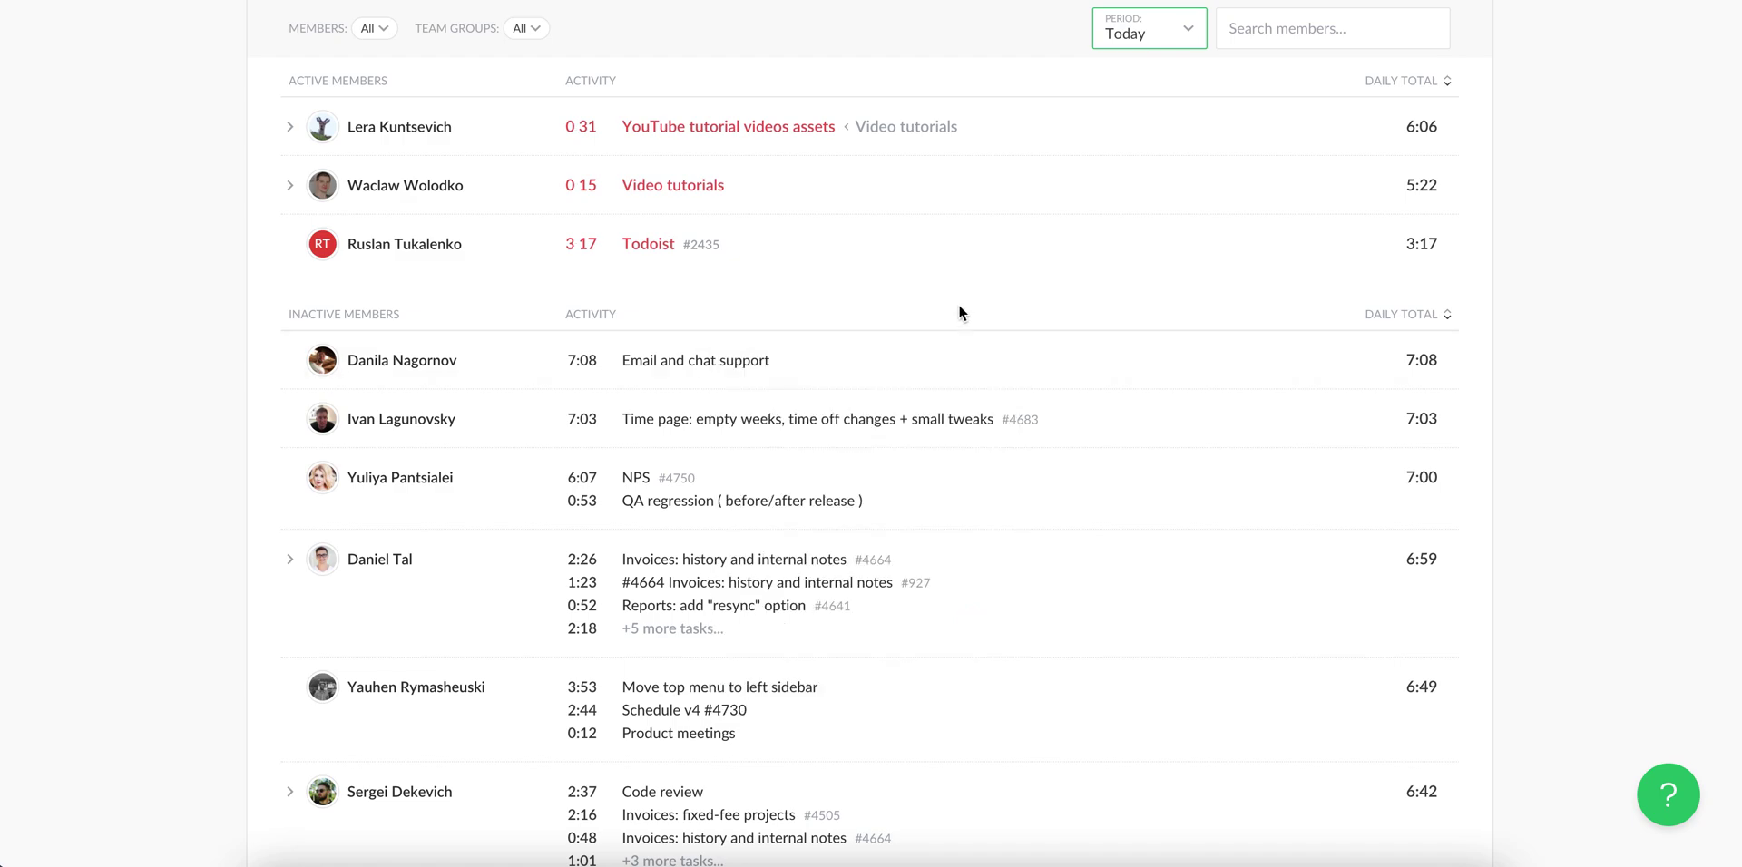
scroll(417, 299, "up", 3)
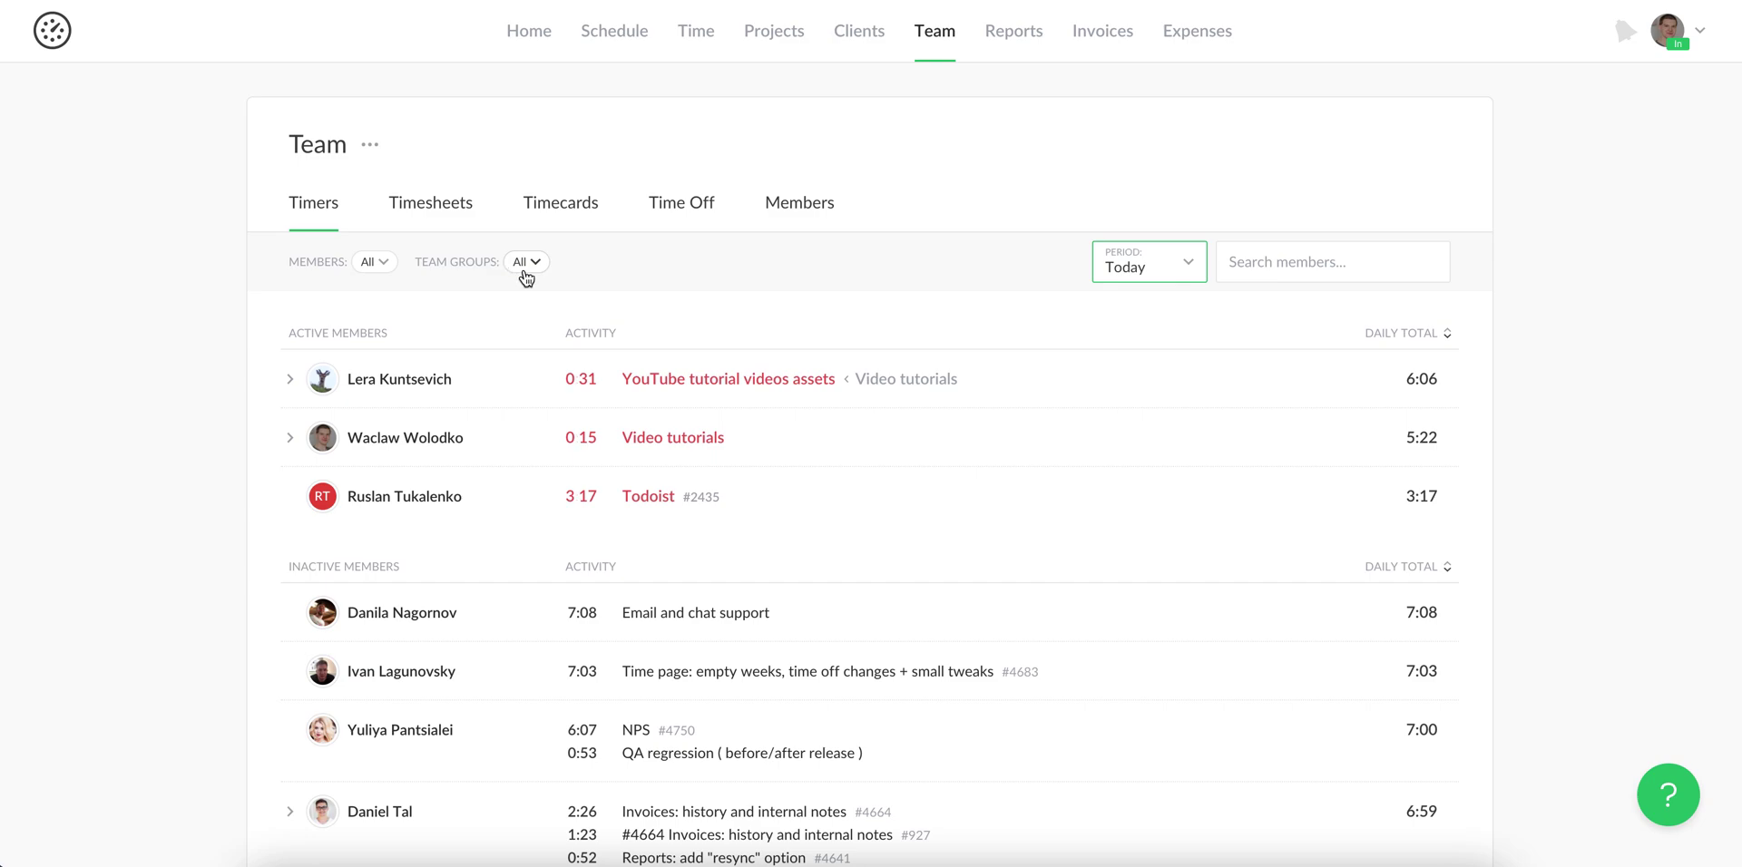
left_click(1130, 274)
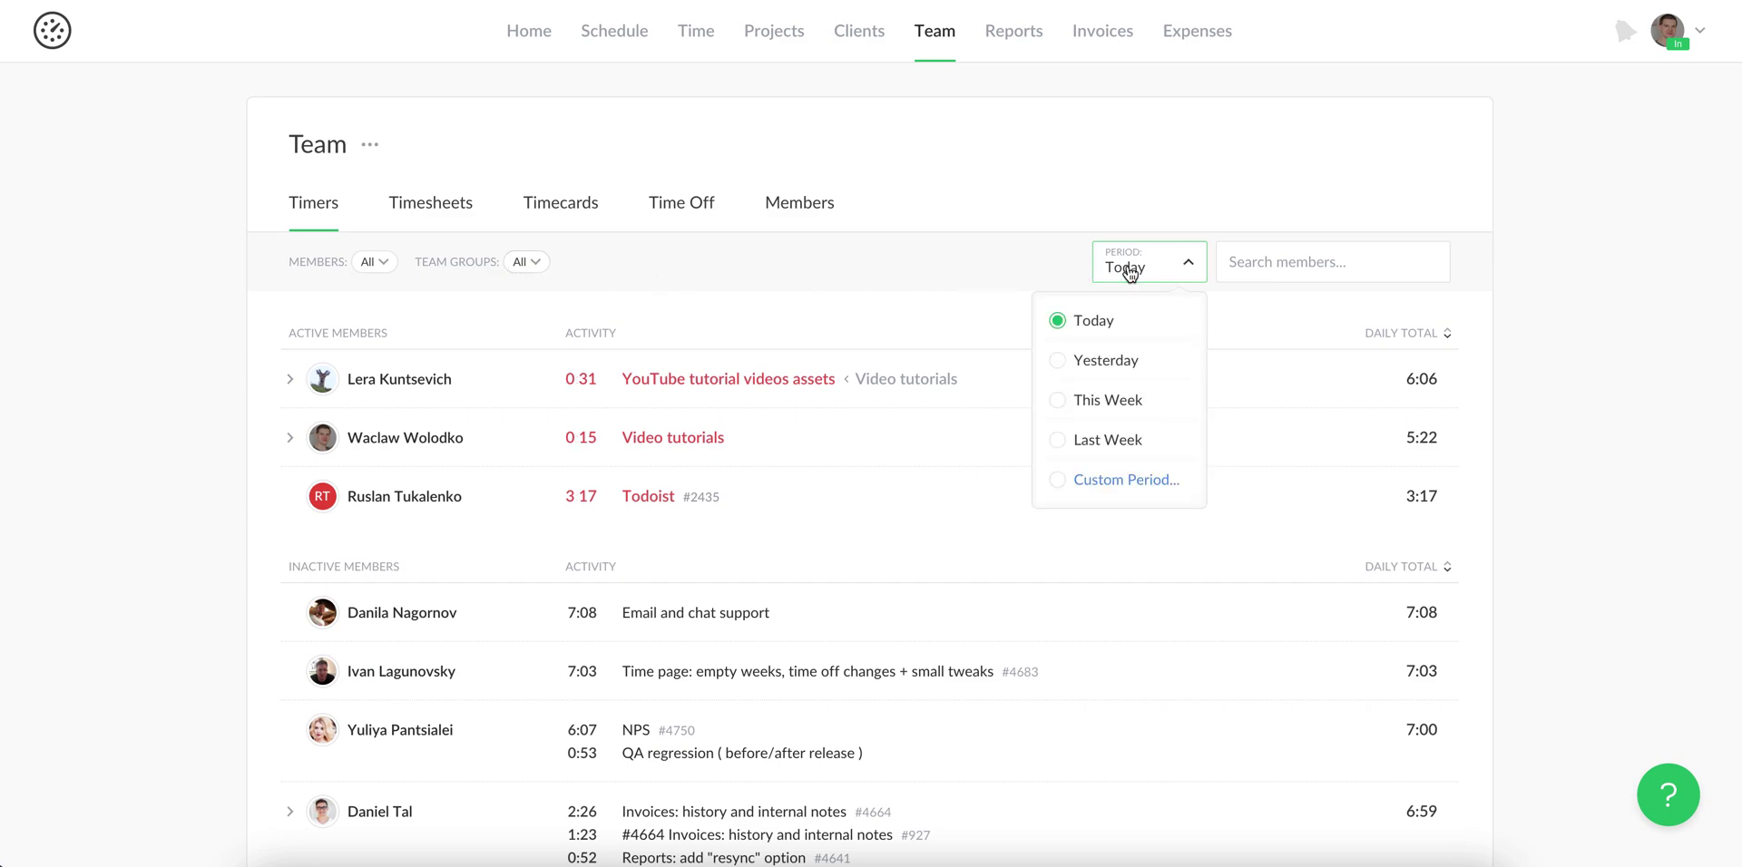
left_click(1124, 362)
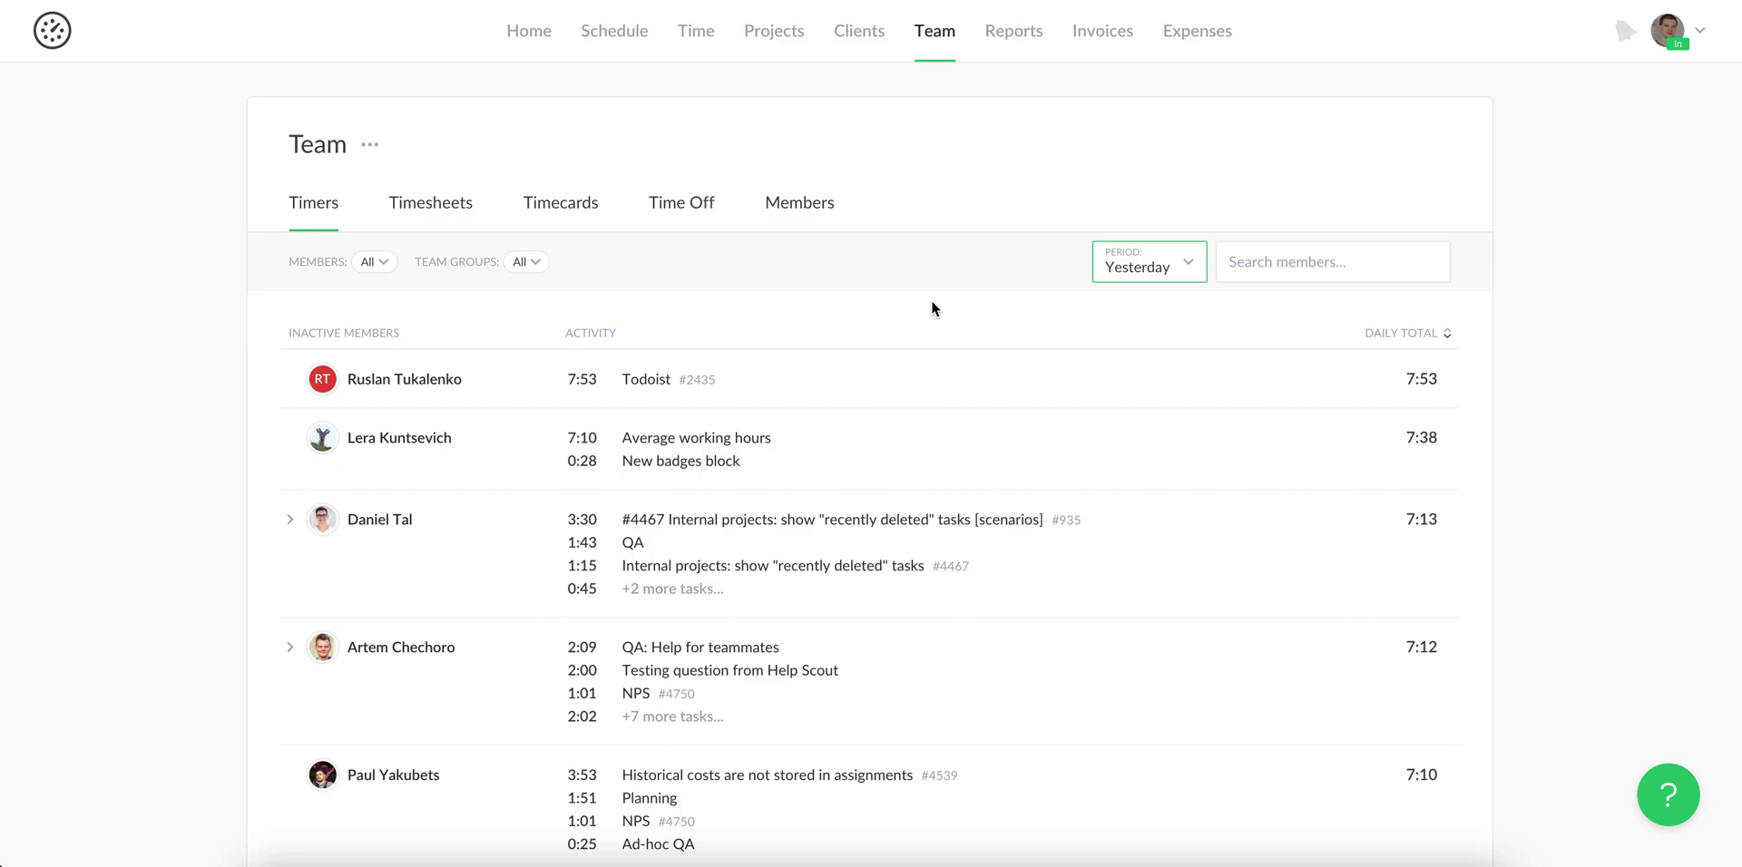
Open the Timesheets view and browse back to Feb 1–7, then to Jan 18–24
left_click(451, 212)
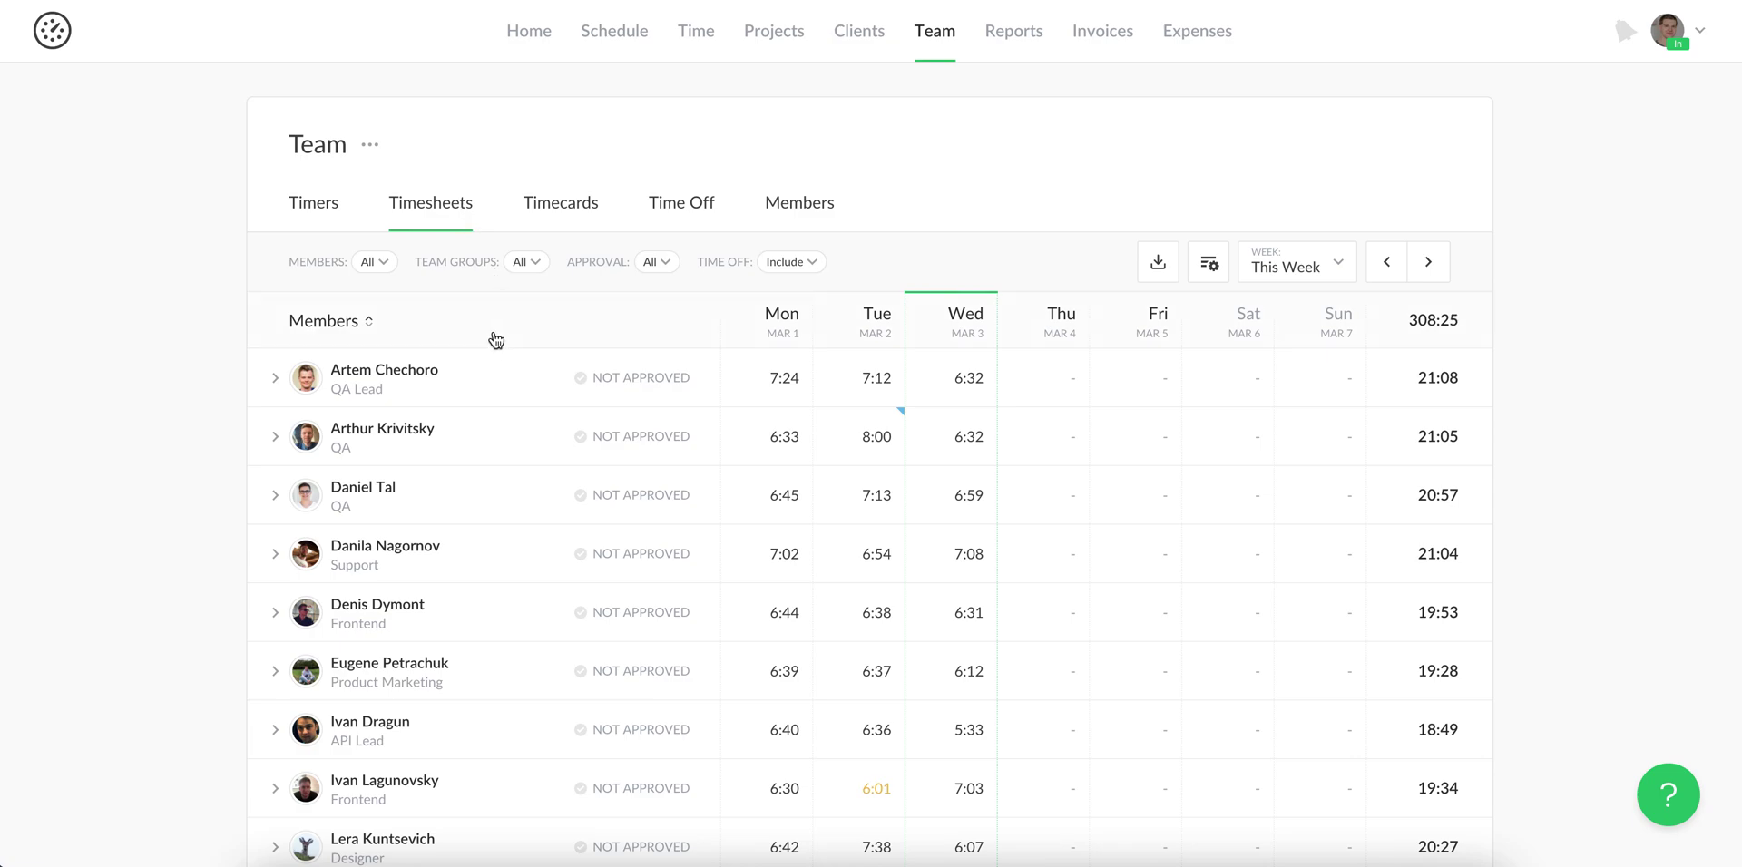
left_click(1324, 267)
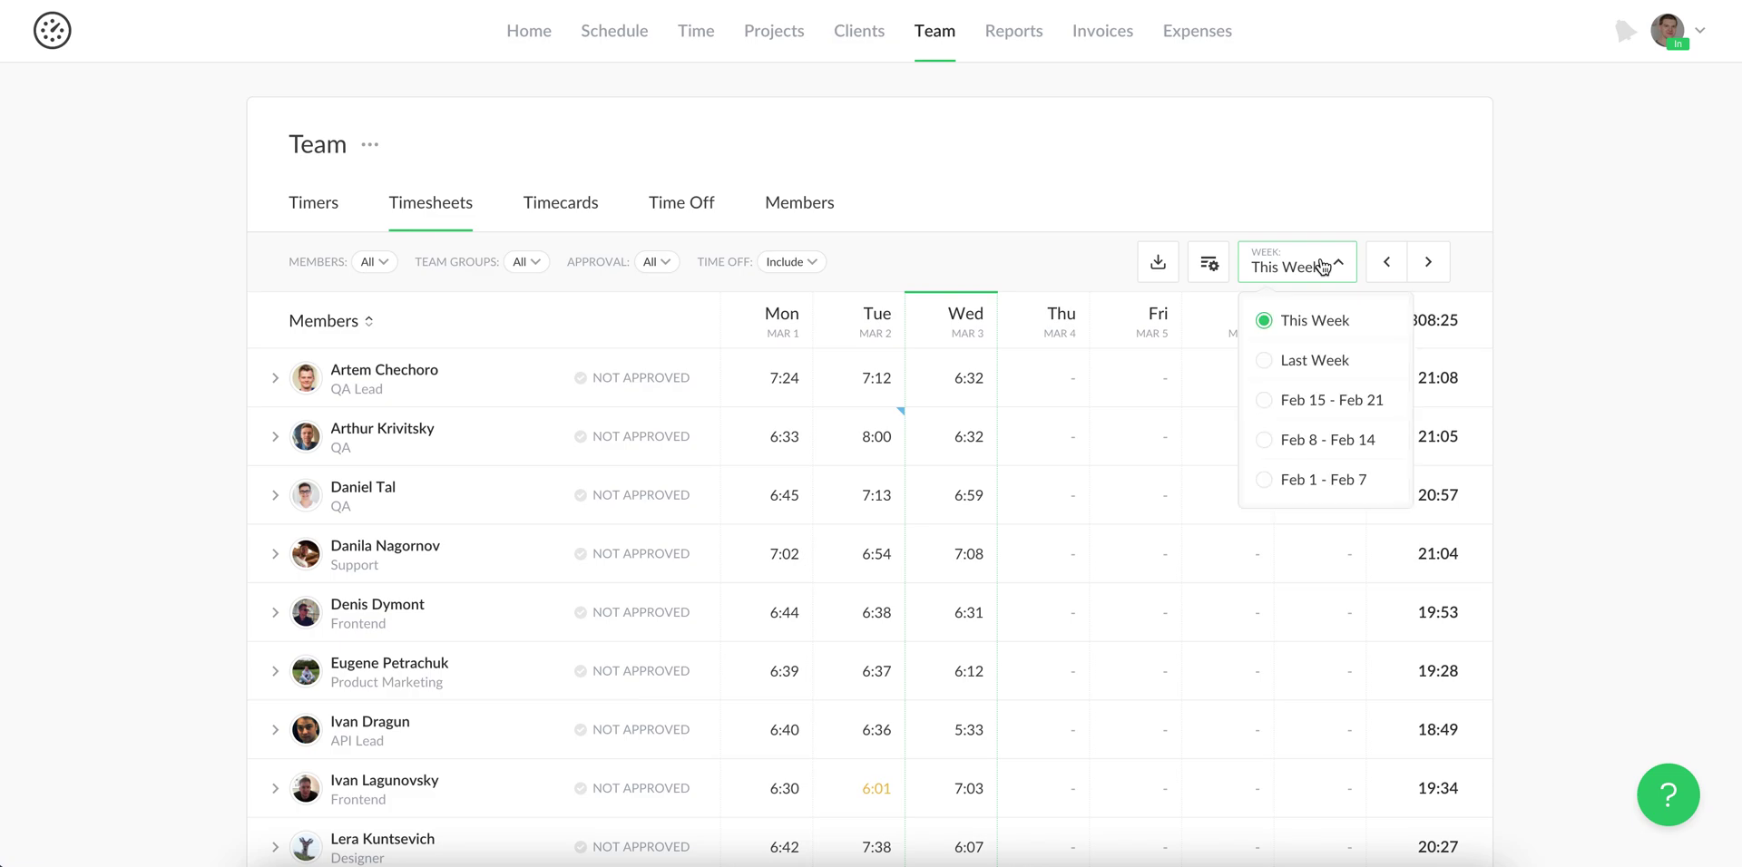
left_click(1307, 483)
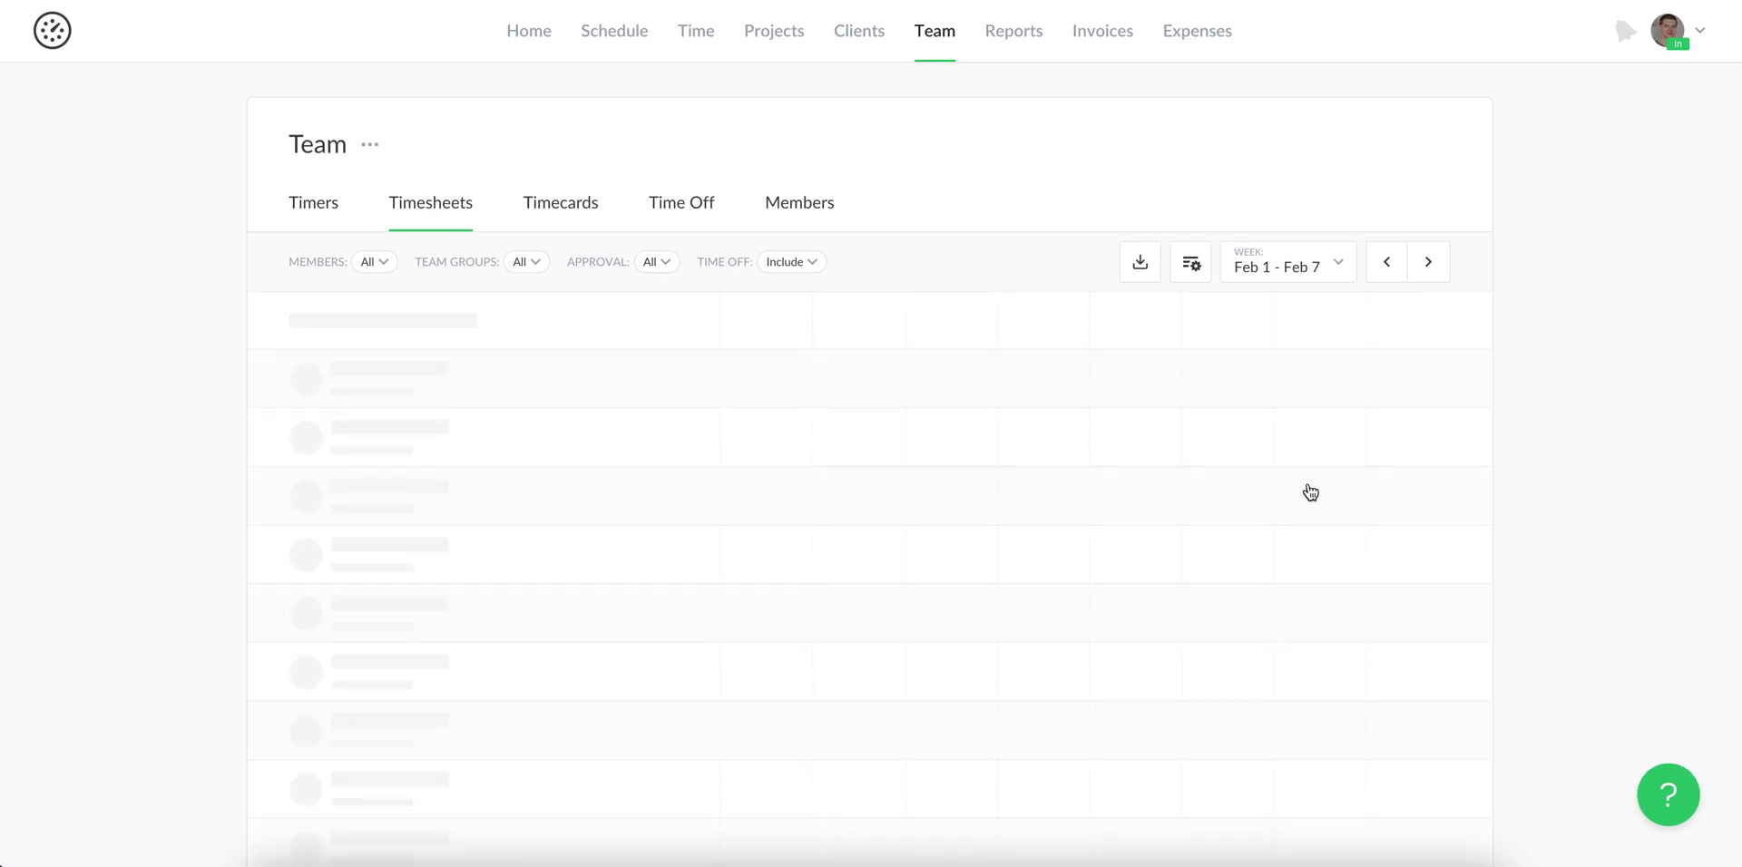
left_click(1388, 265)
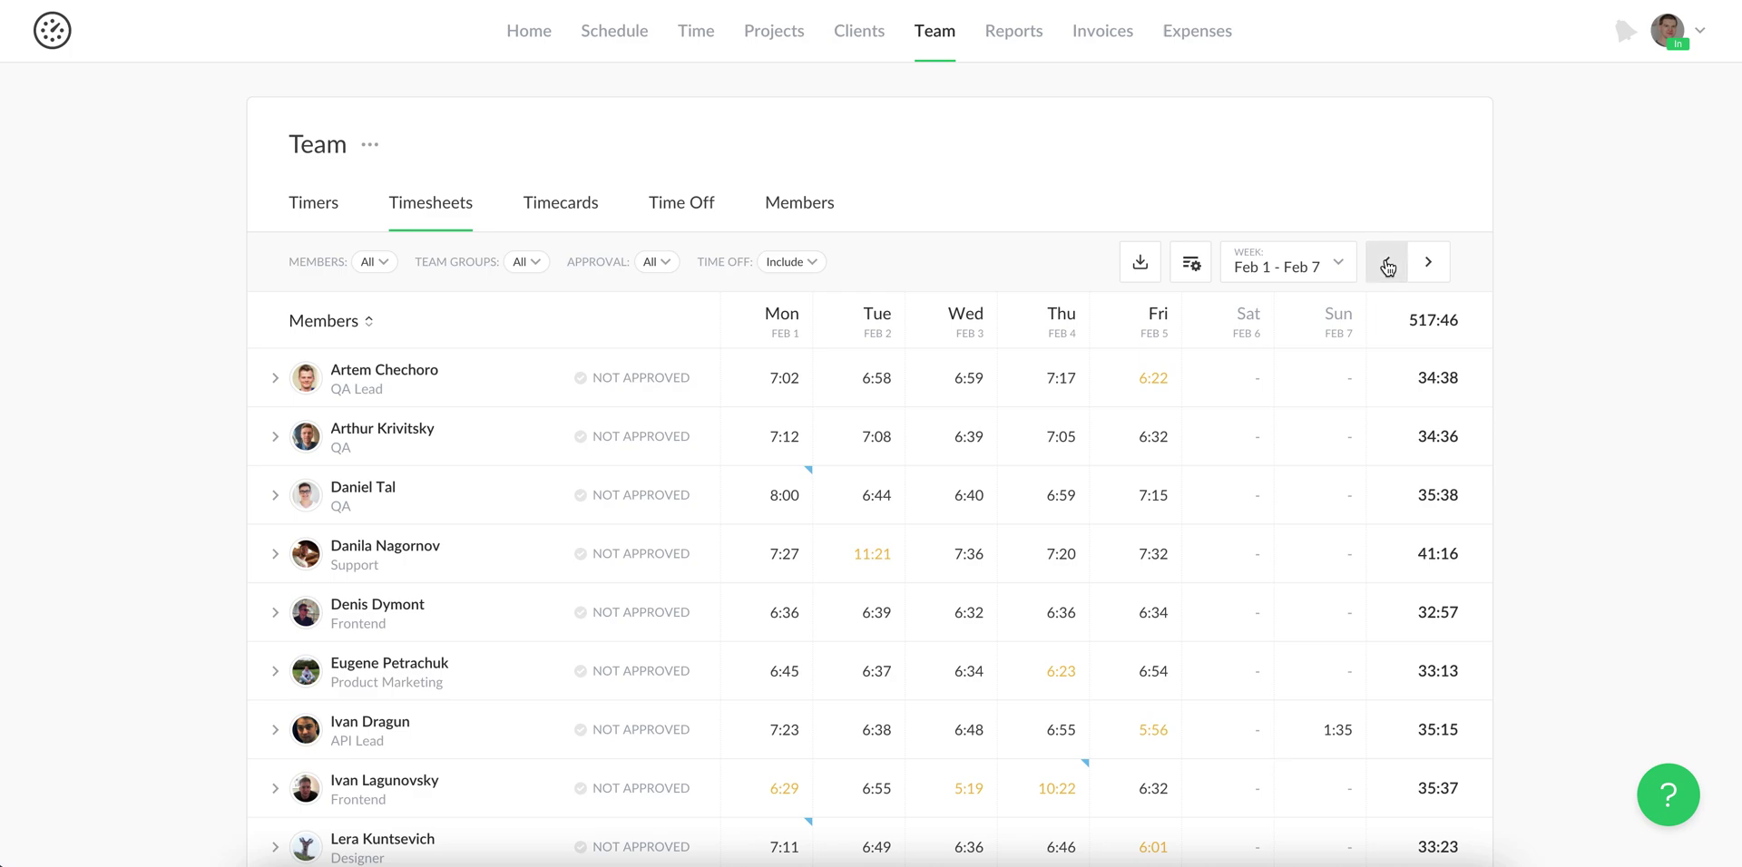
left_click(1387, 265)
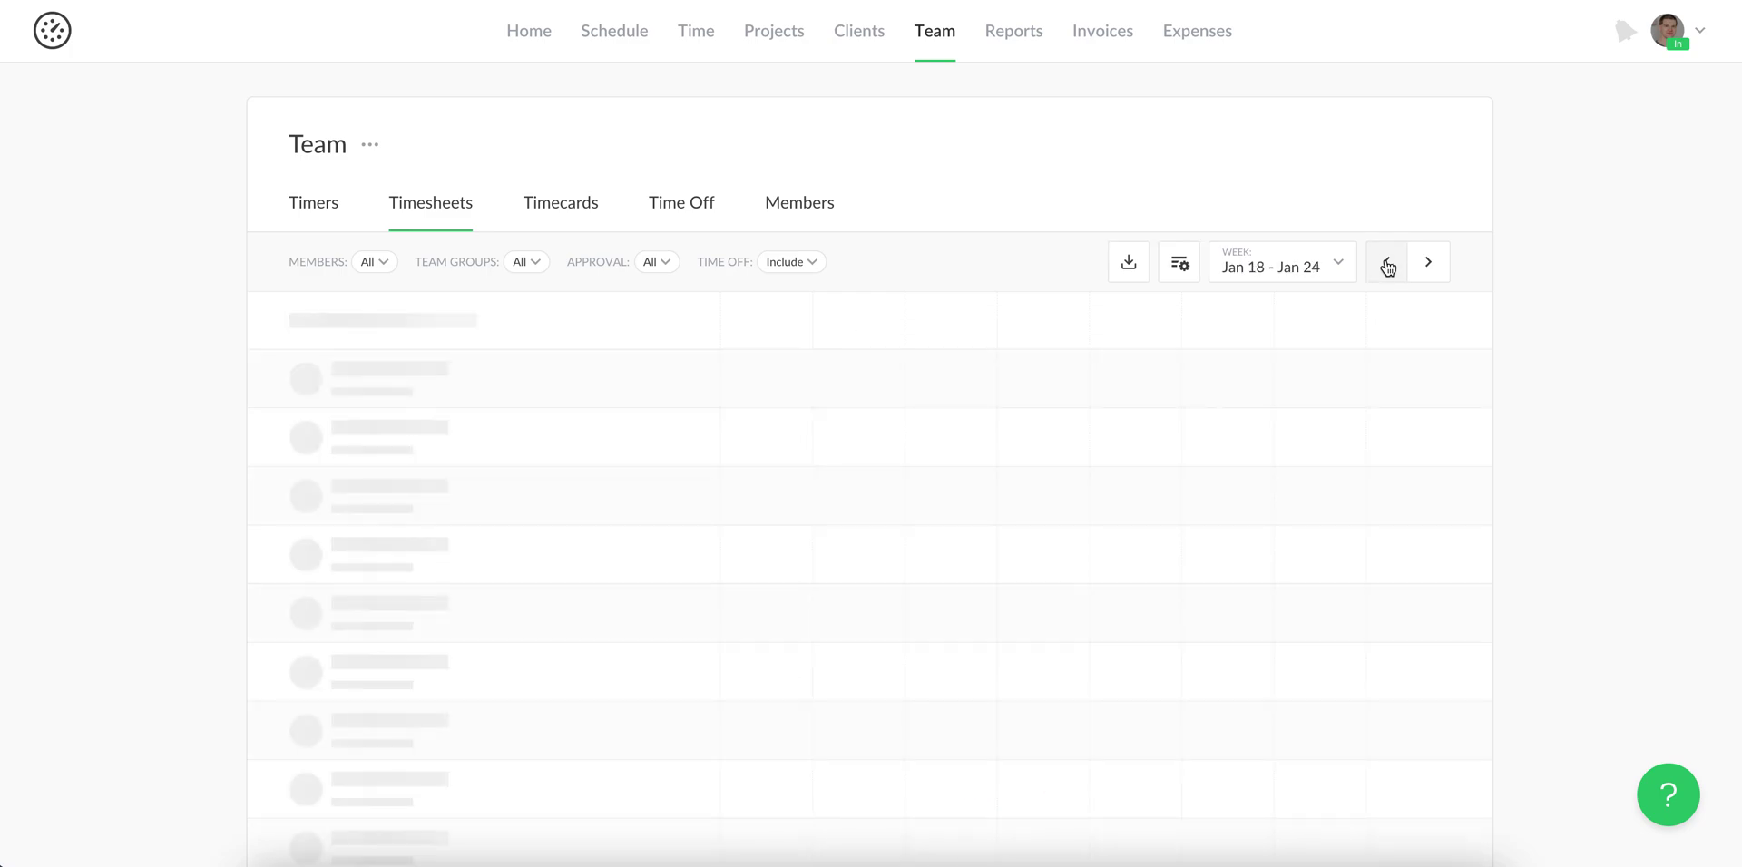
Return to This Week (Mar 1–7) and glance at the grouping and sorting options
left_click(1318, 274)
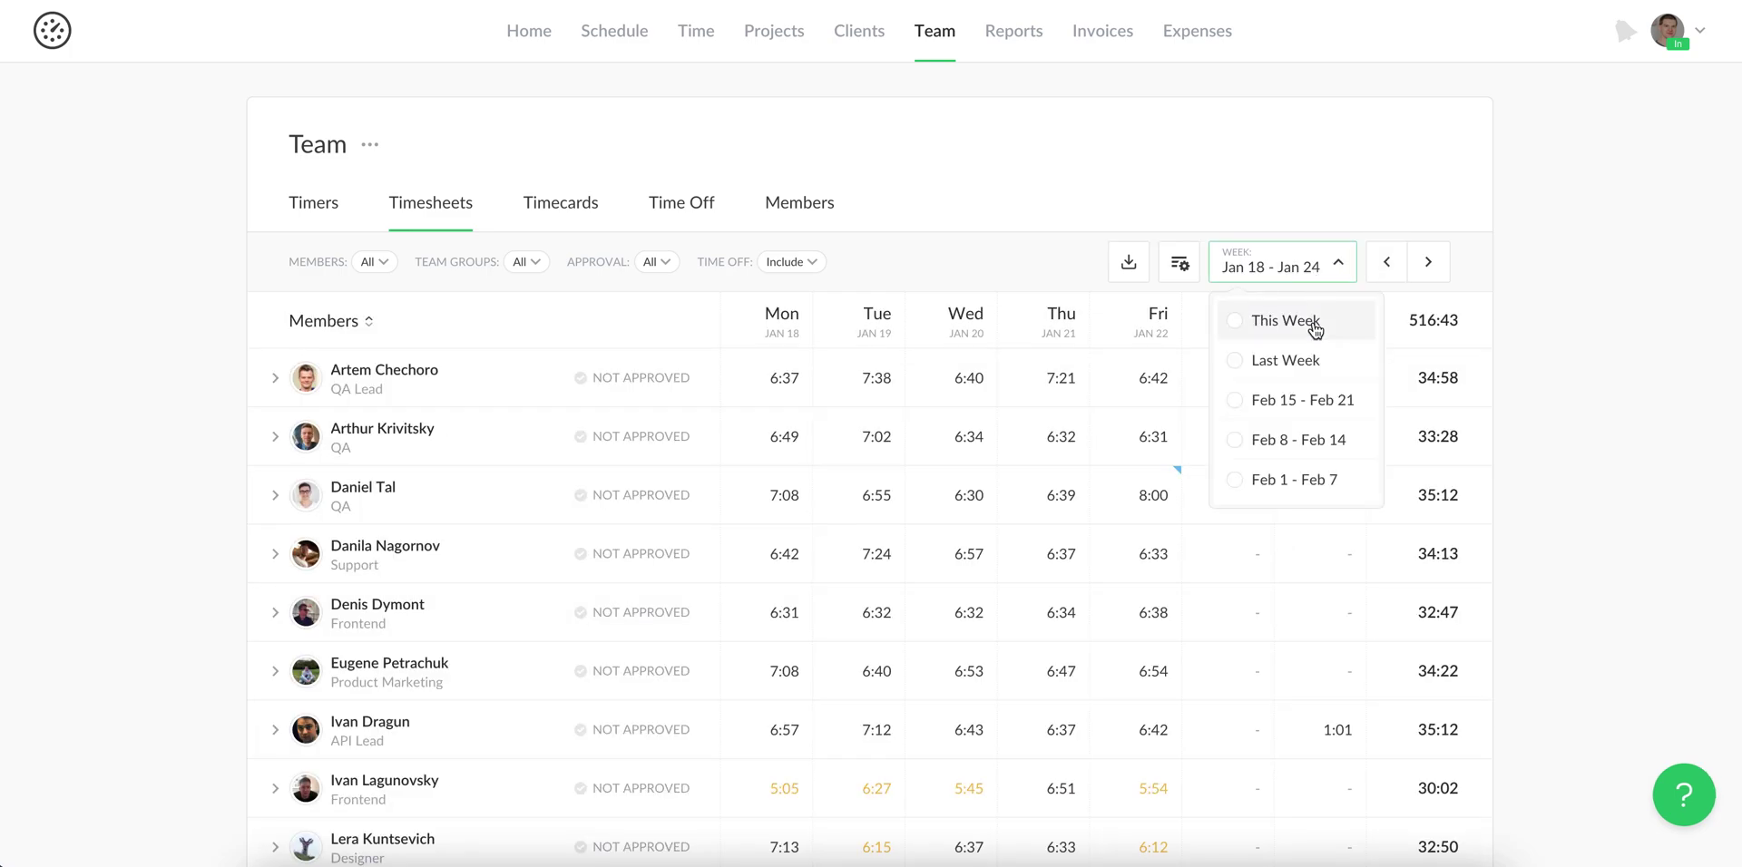
left_click(1315, 325)
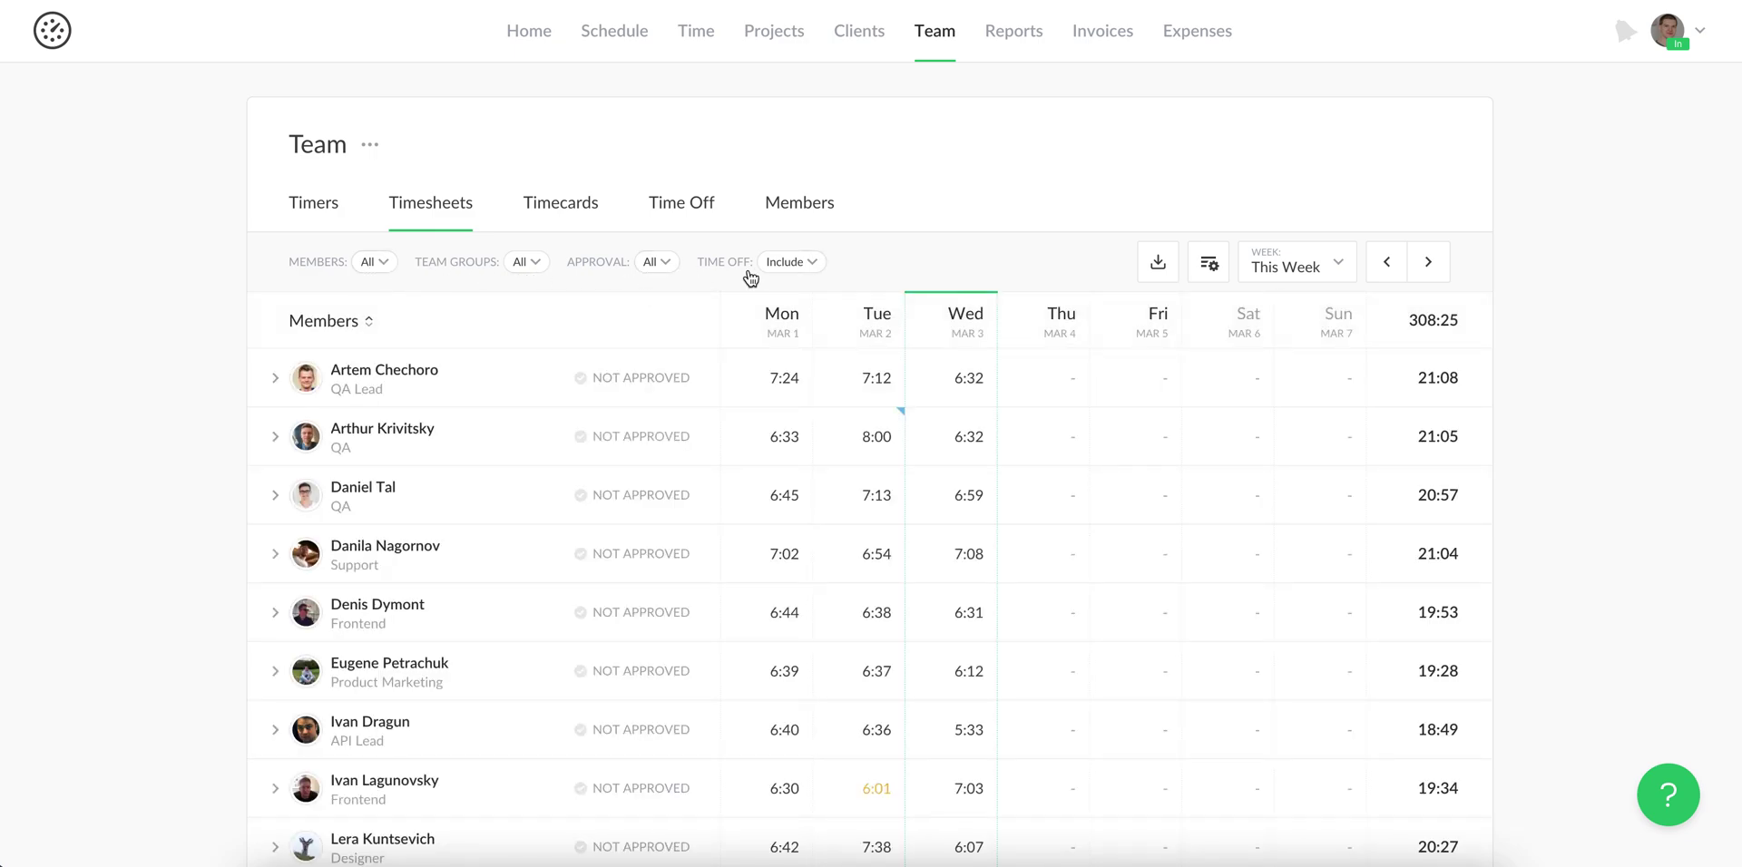
left_click(1209, 265)
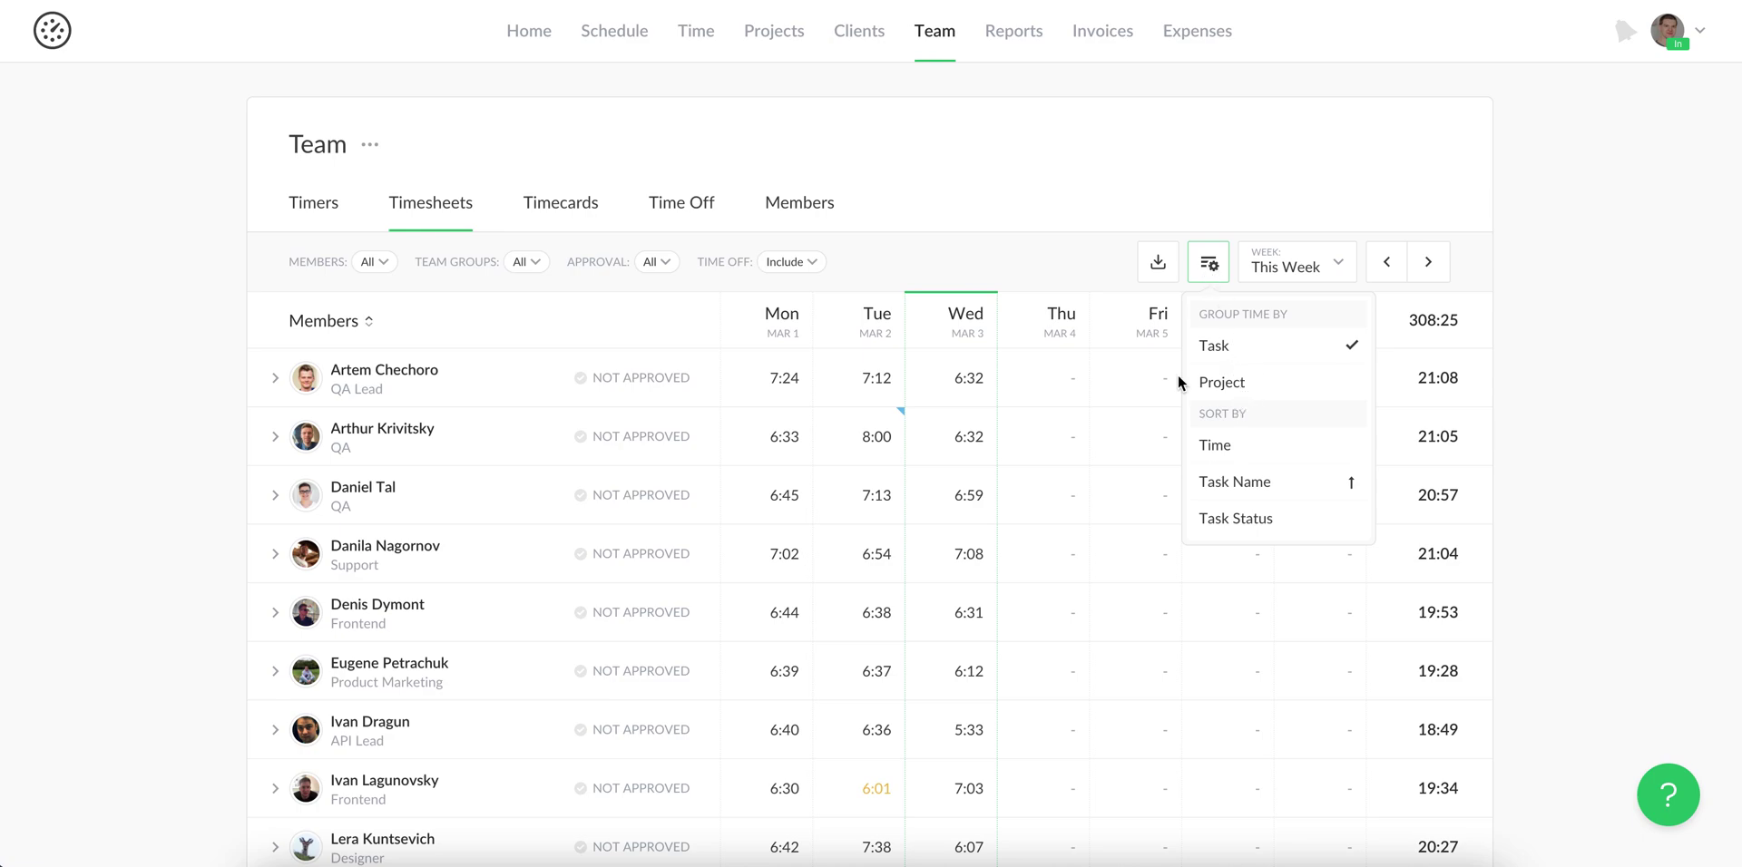
left_click(885, 262)
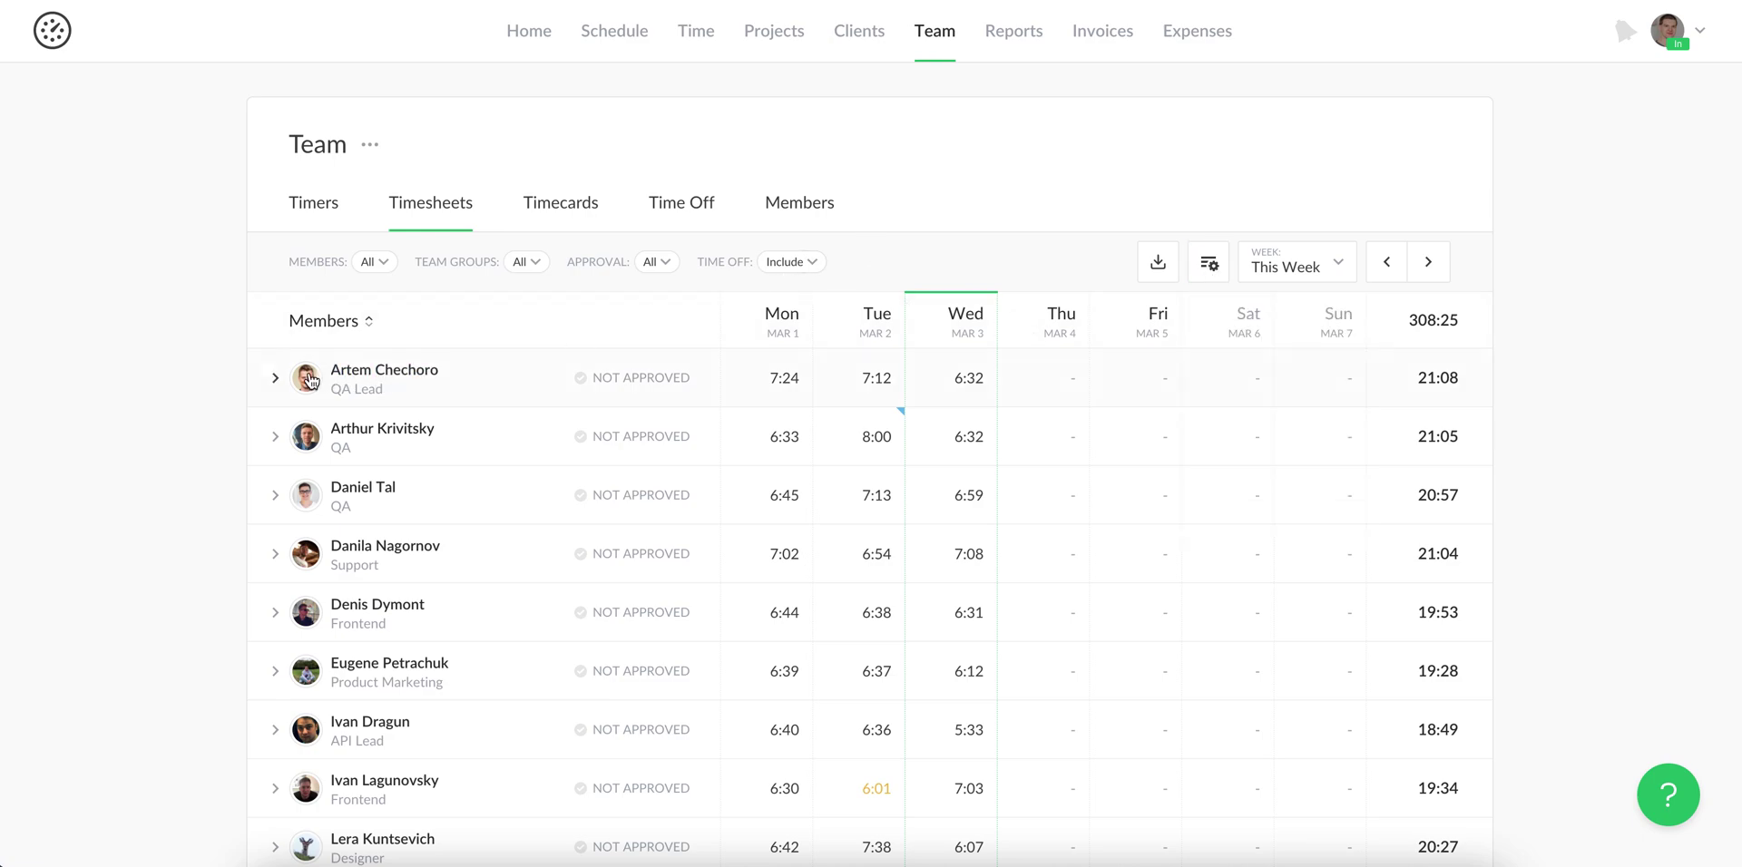
Expand the QA member's timesheet into task rows and open their weekly approval form
left_click(277, 436)
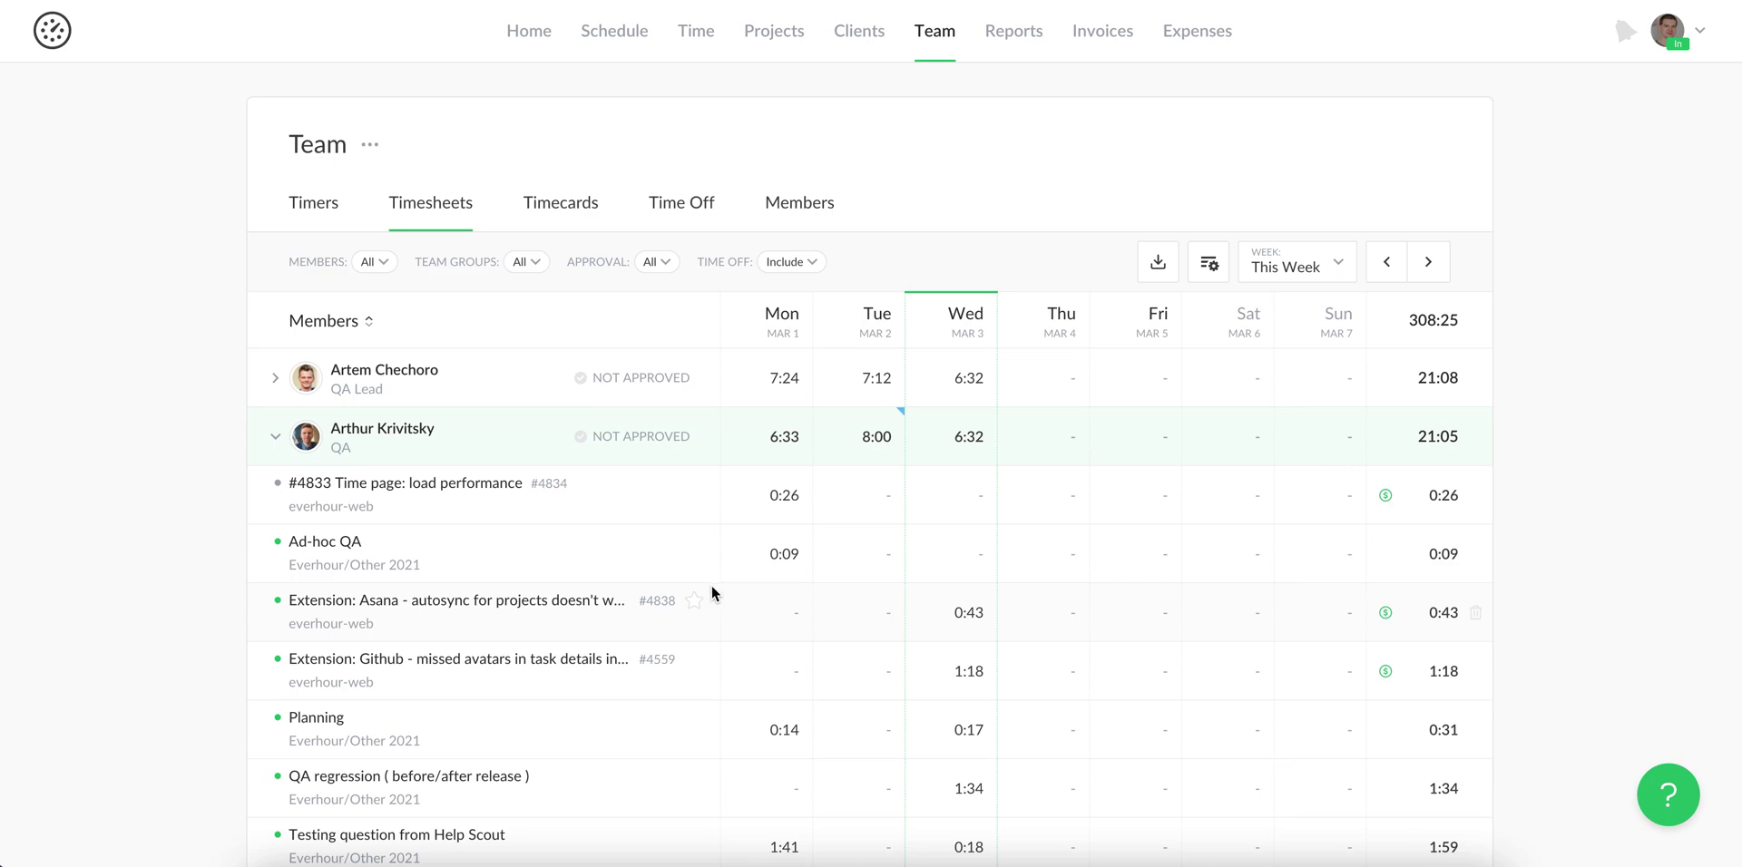
mouse_move(870, 451)
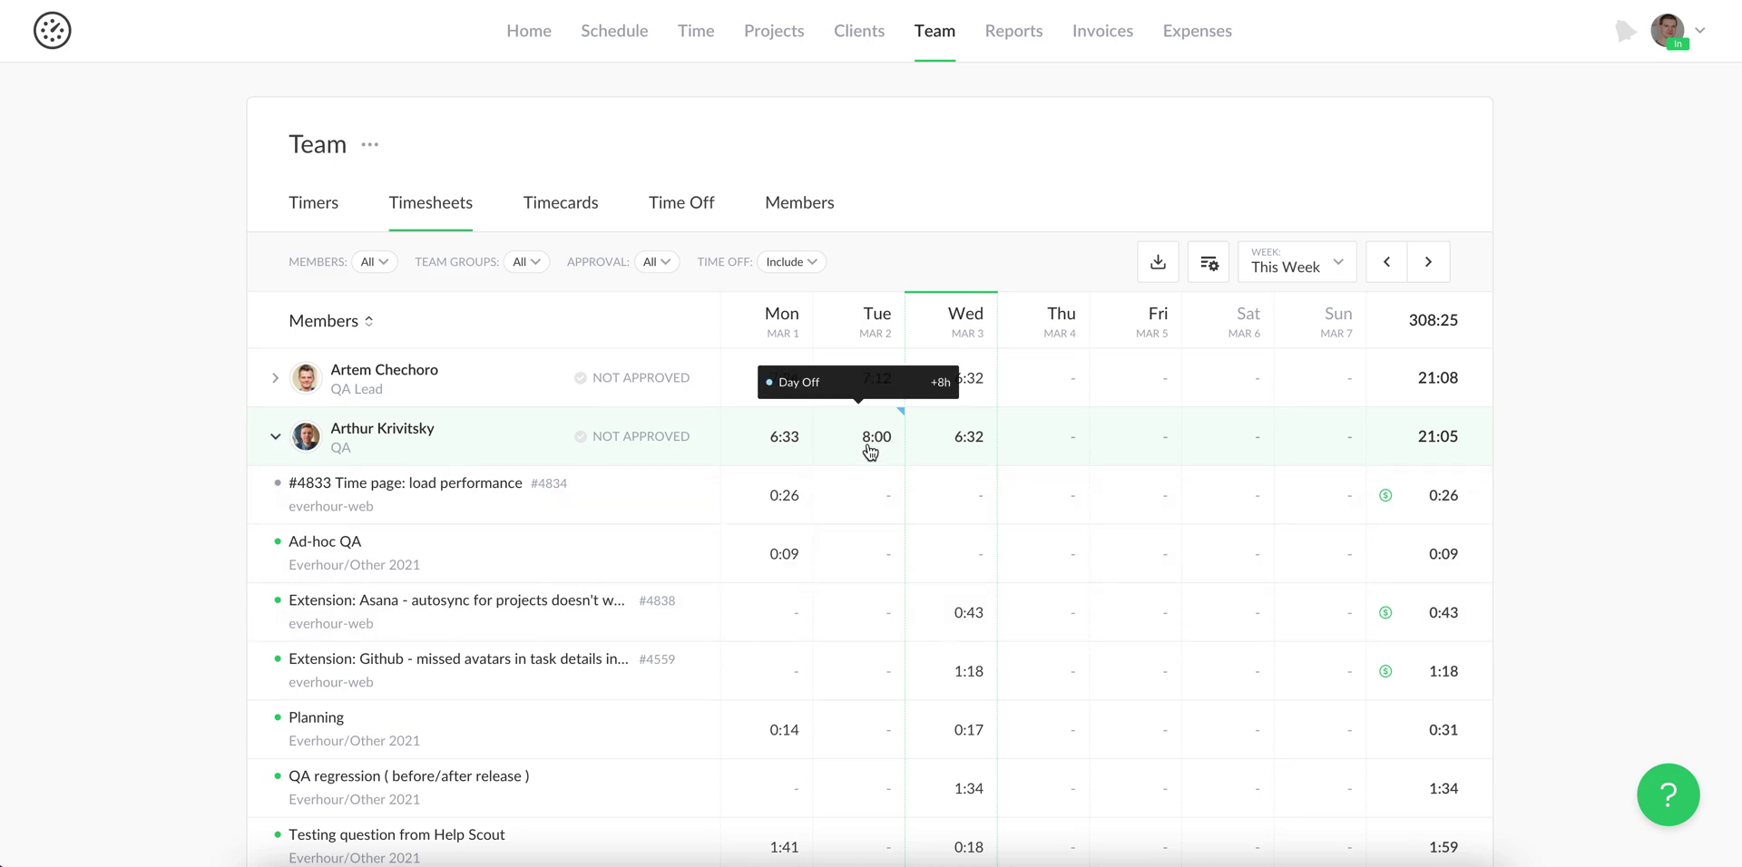
left_click(634, 438)
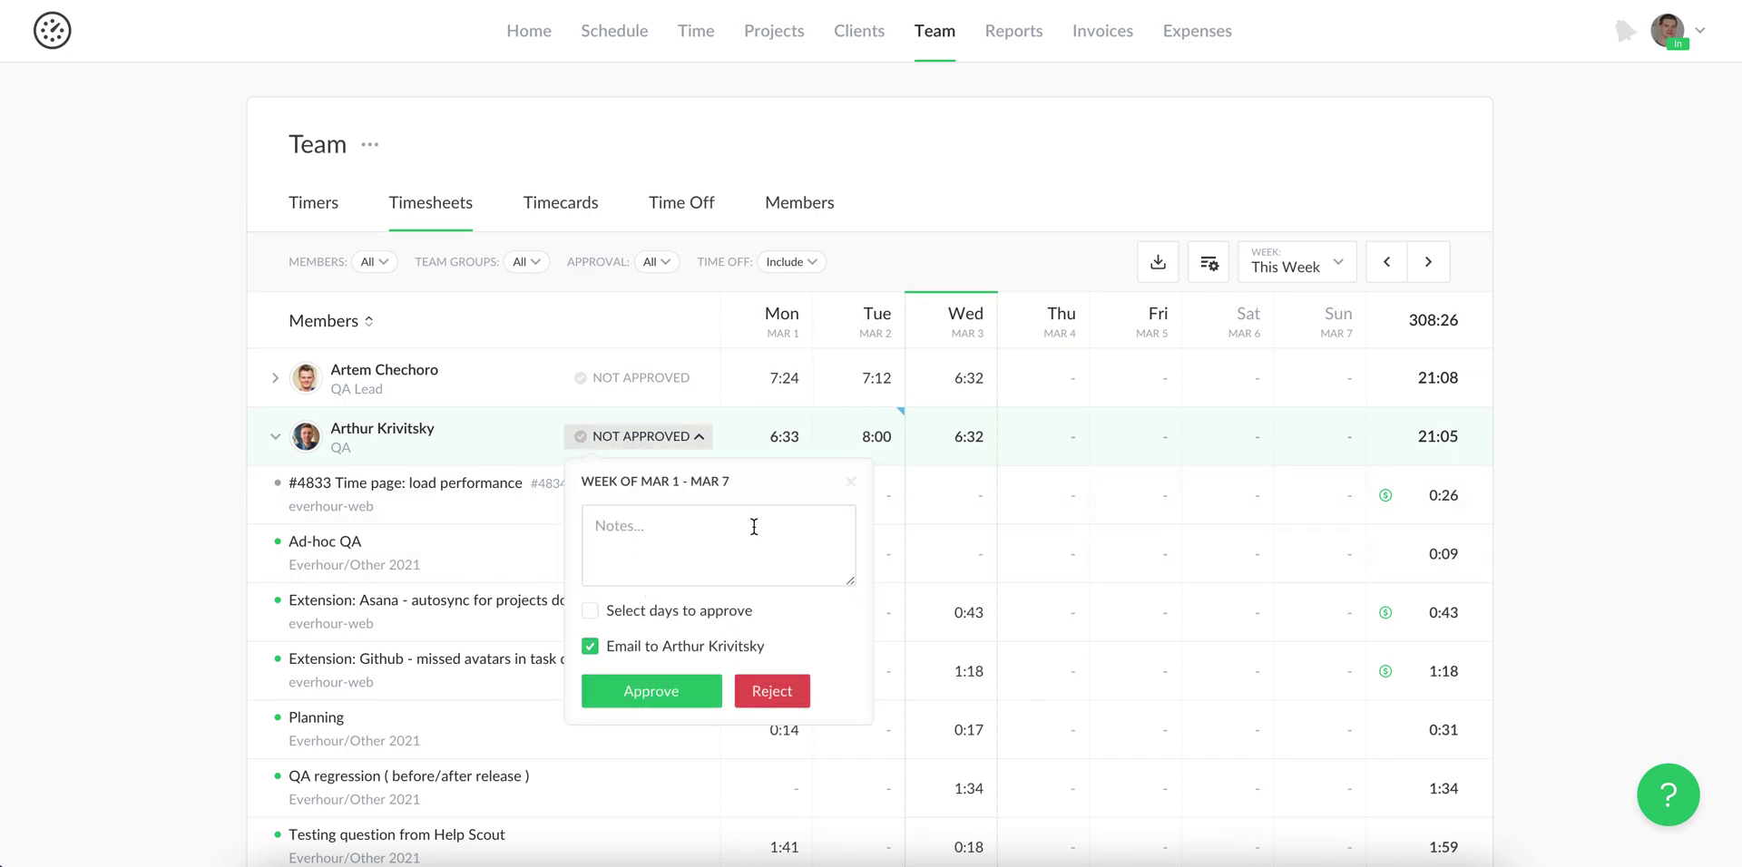
Check the download formats for the QA member's and the whole team's timesheets, then go to Timecards
scroll(607, 531, "down", 3)
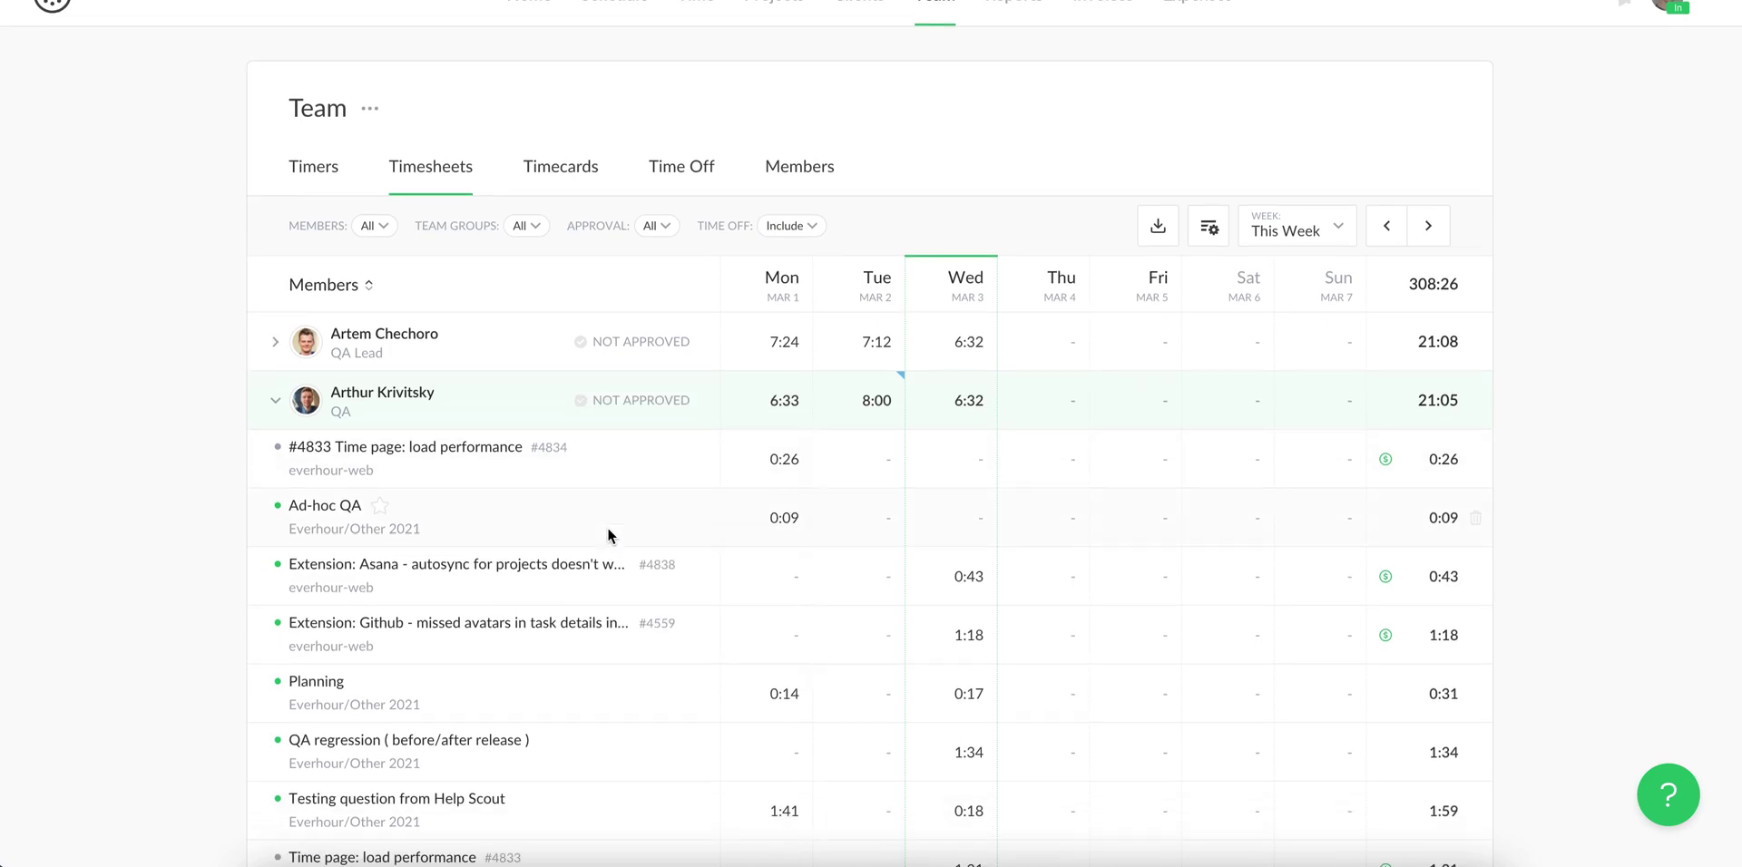
left_click(457, 594)
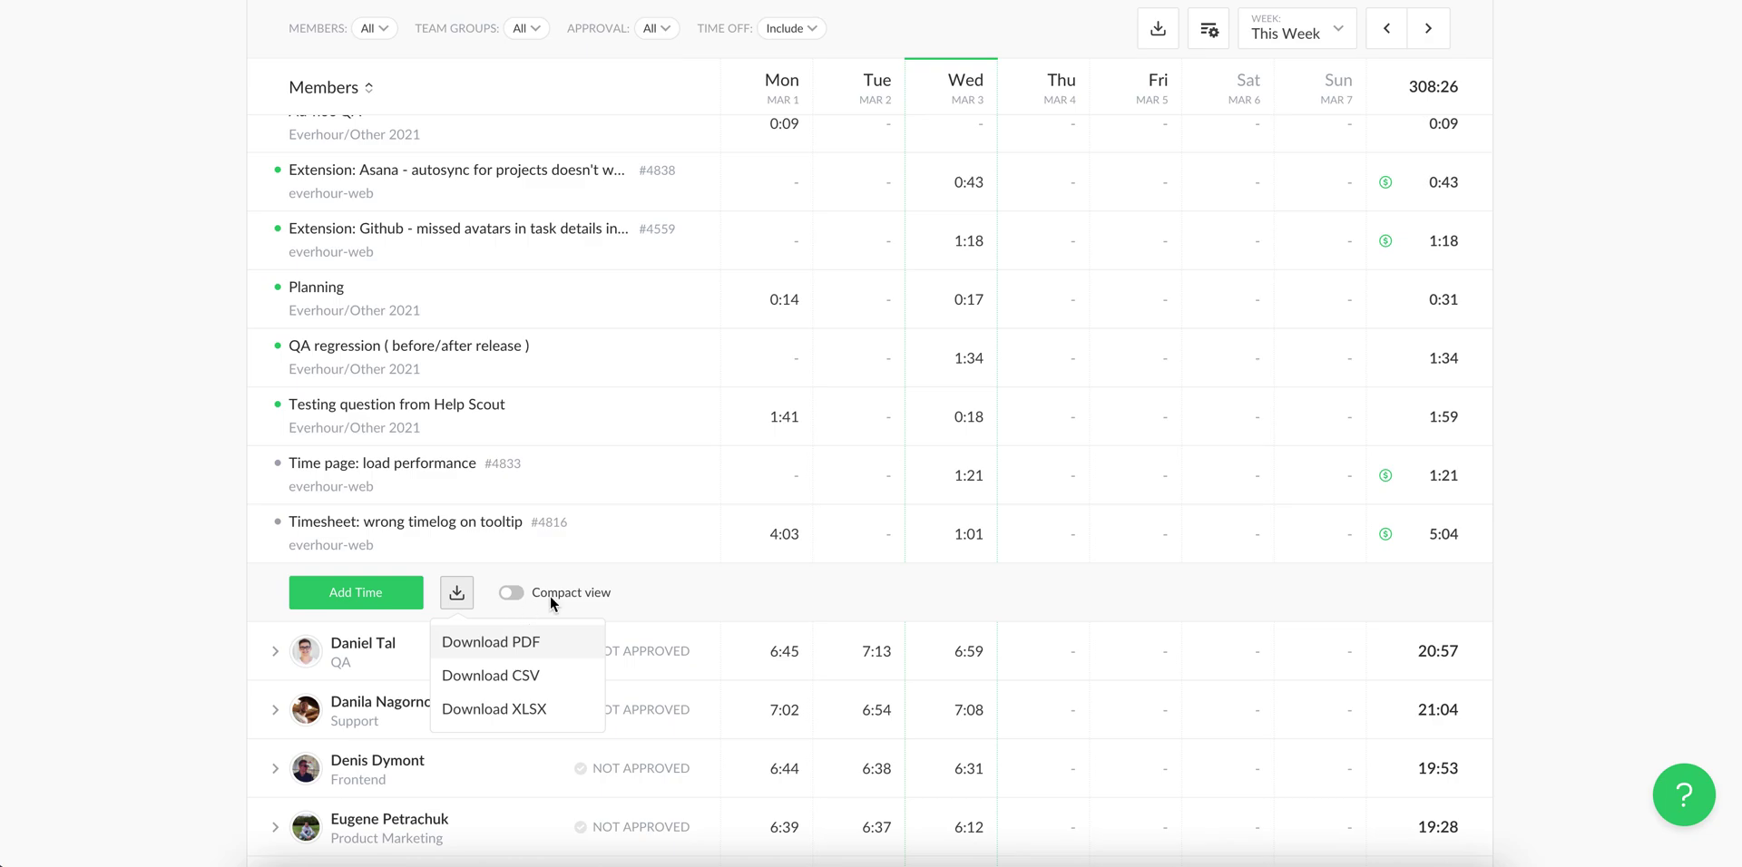
left_click(768, 585)
scroll(879, 422, "up", 5)
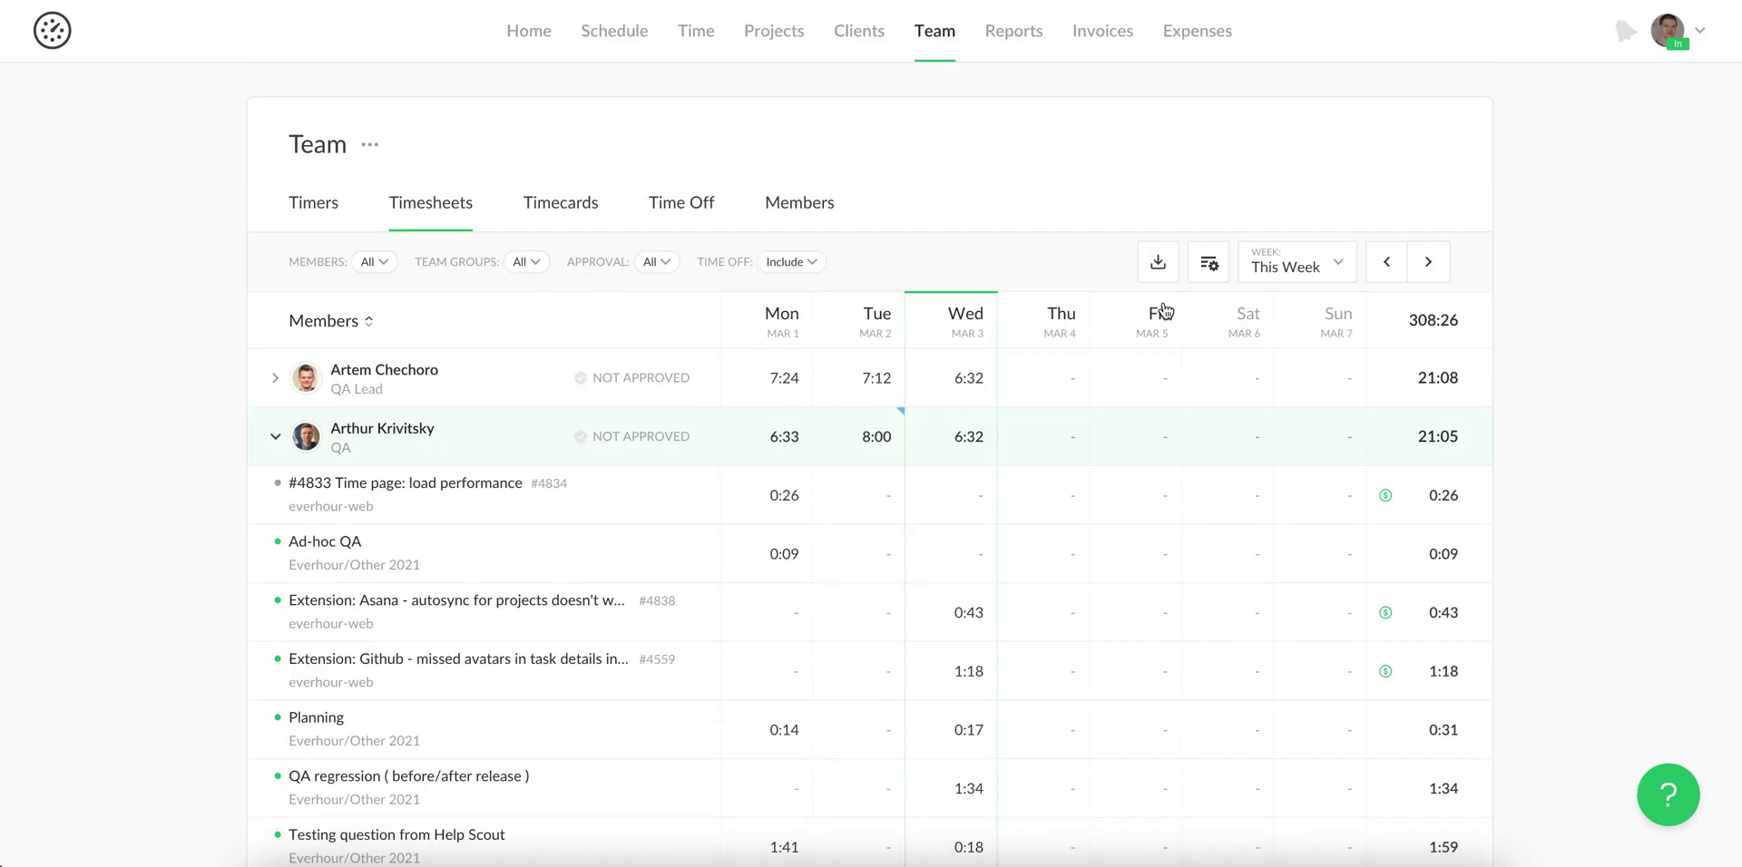
left_click(1157, 272)
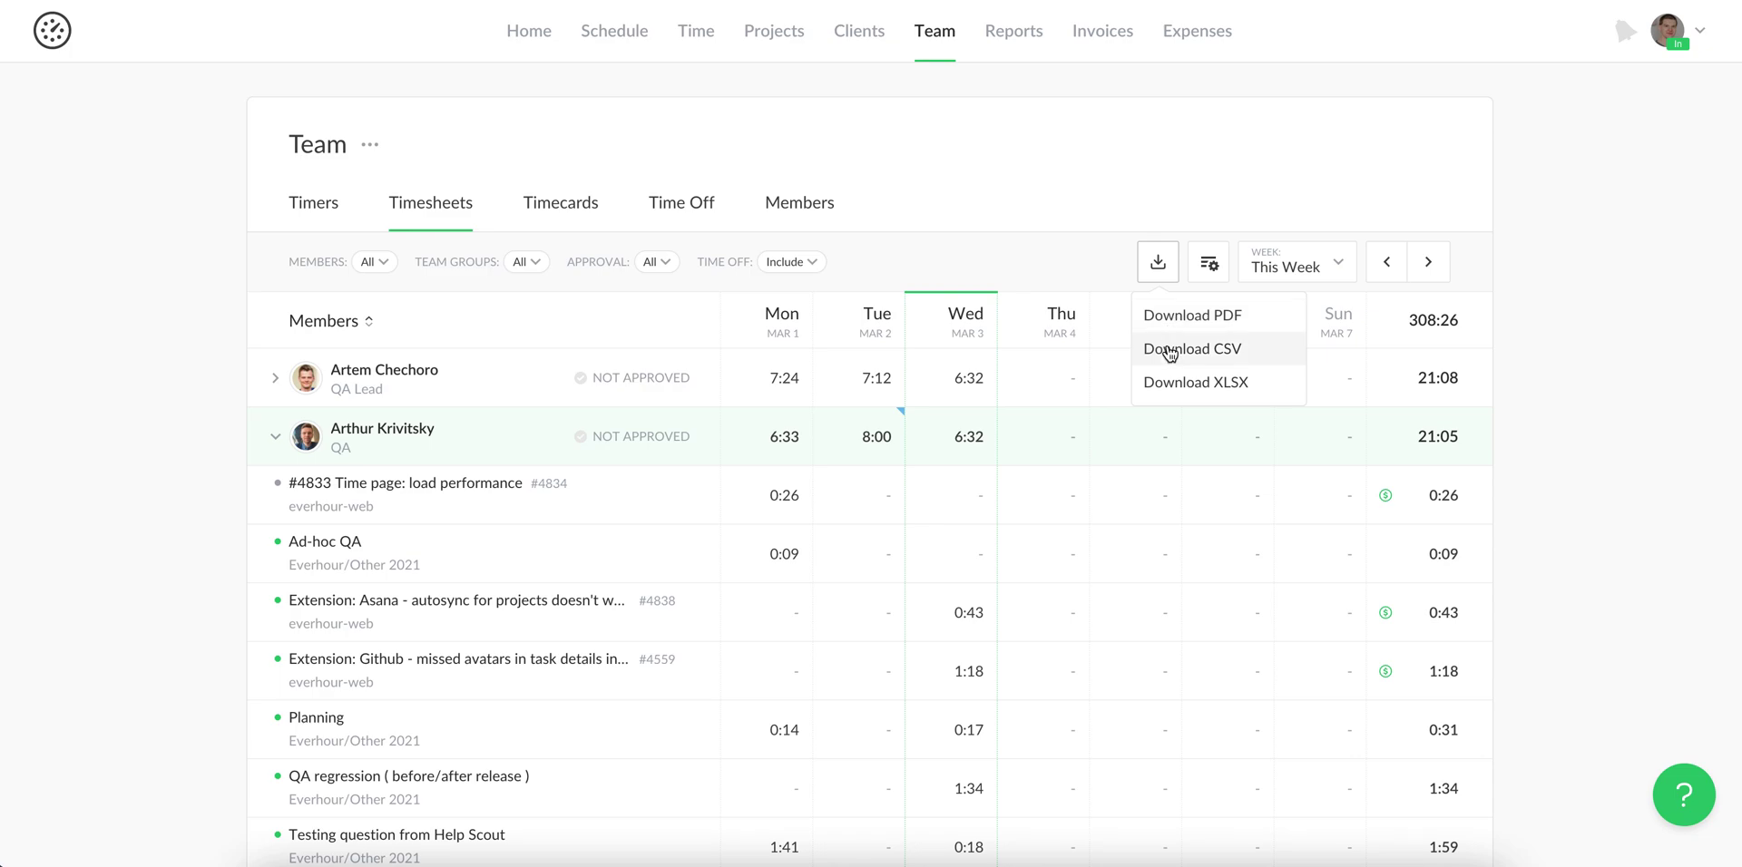
left_click(1030, 249)
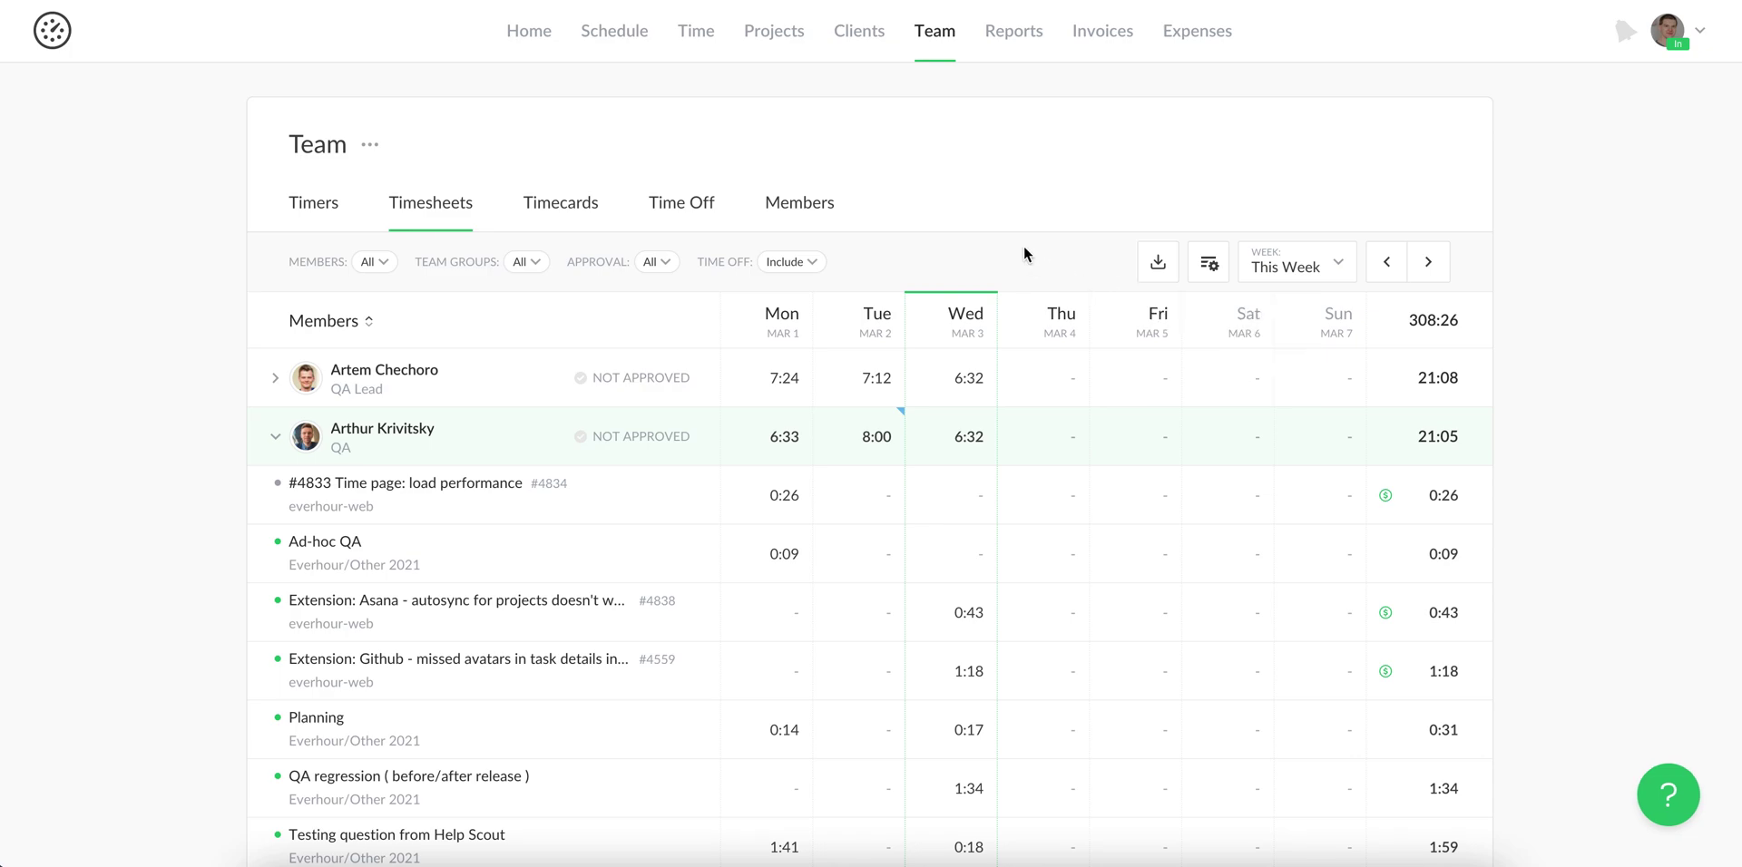
left_click(563, 207)
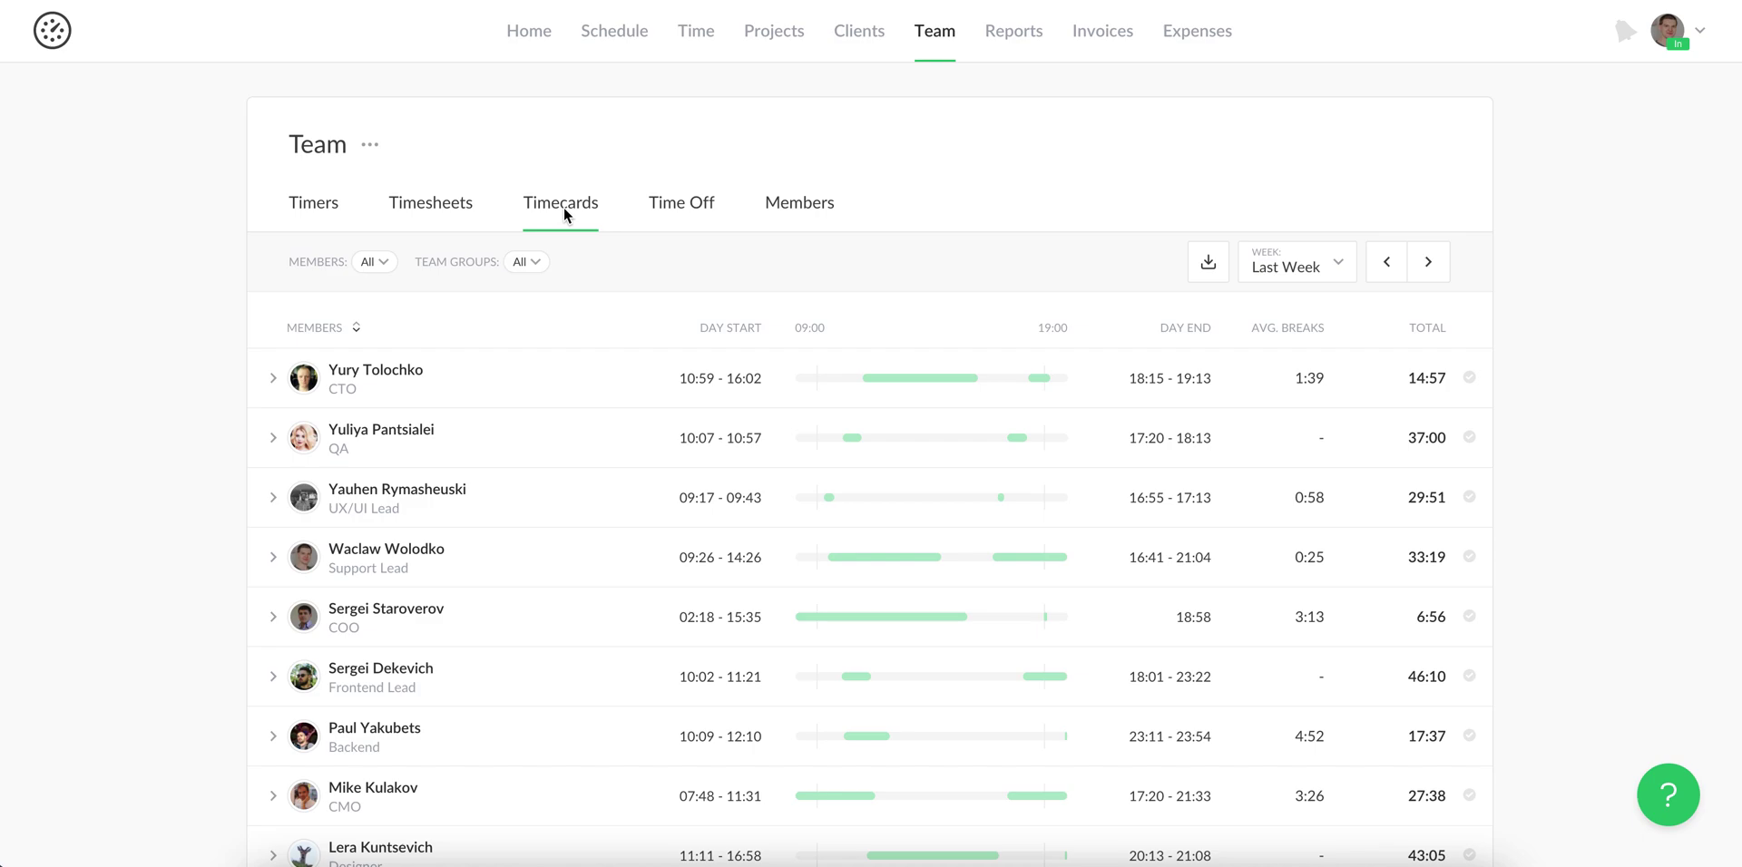
Expand the Support Lead's Last Week timecard into daily clock-in and clock-out rows
scroll(563, 207, "down", 1)
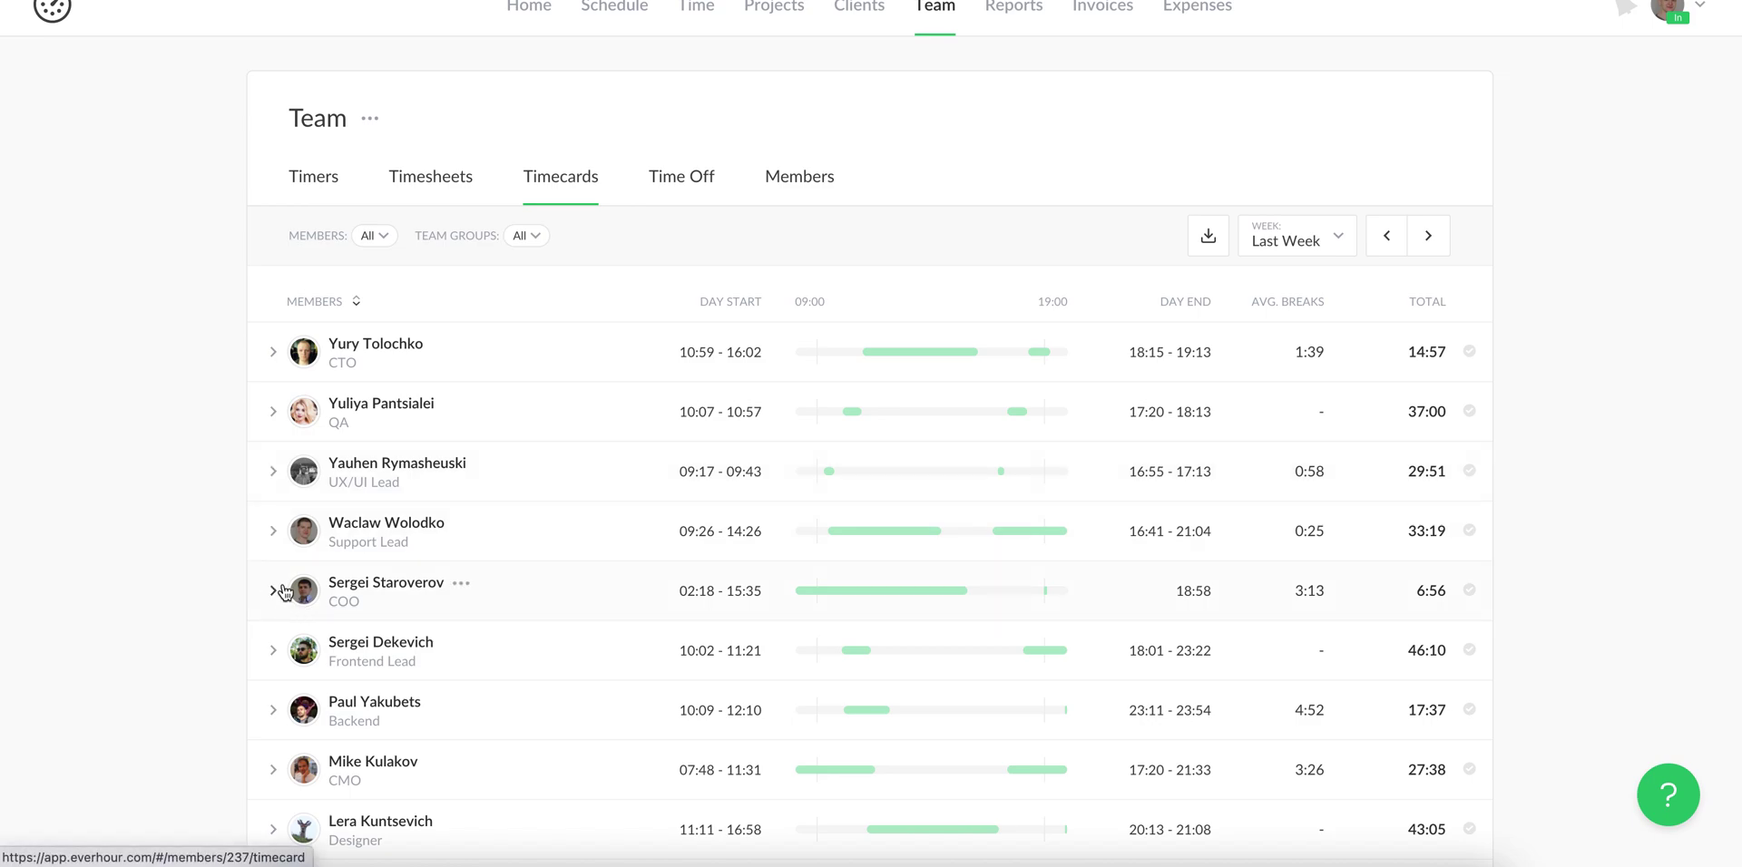
left_click(282, 539)
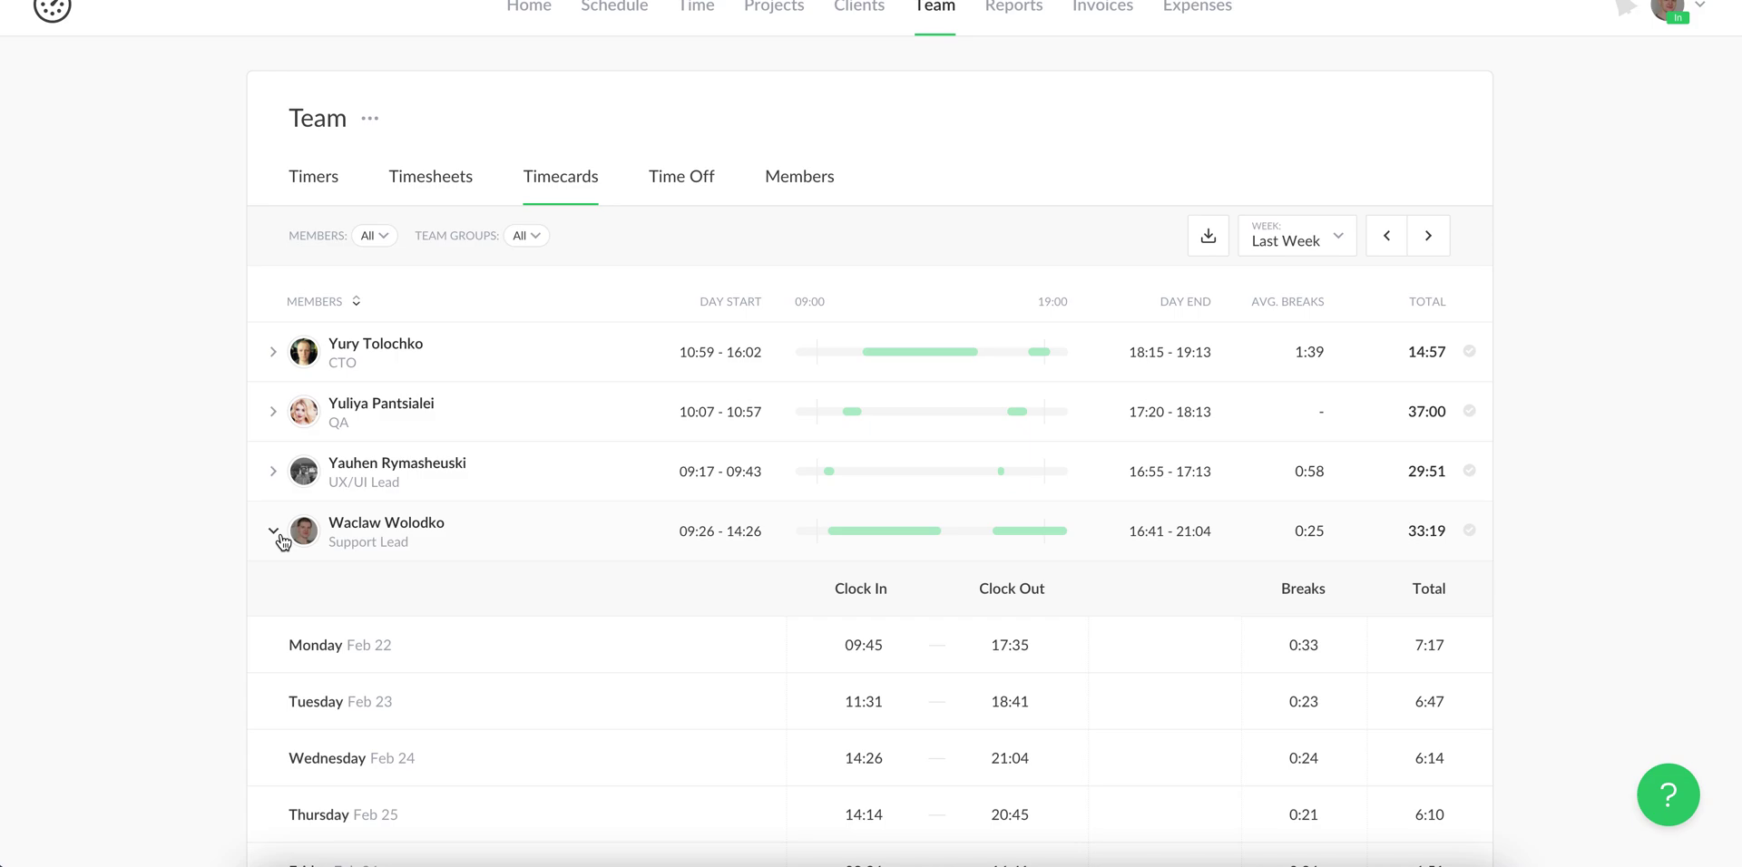
scroll(667, 759, "down", 1)
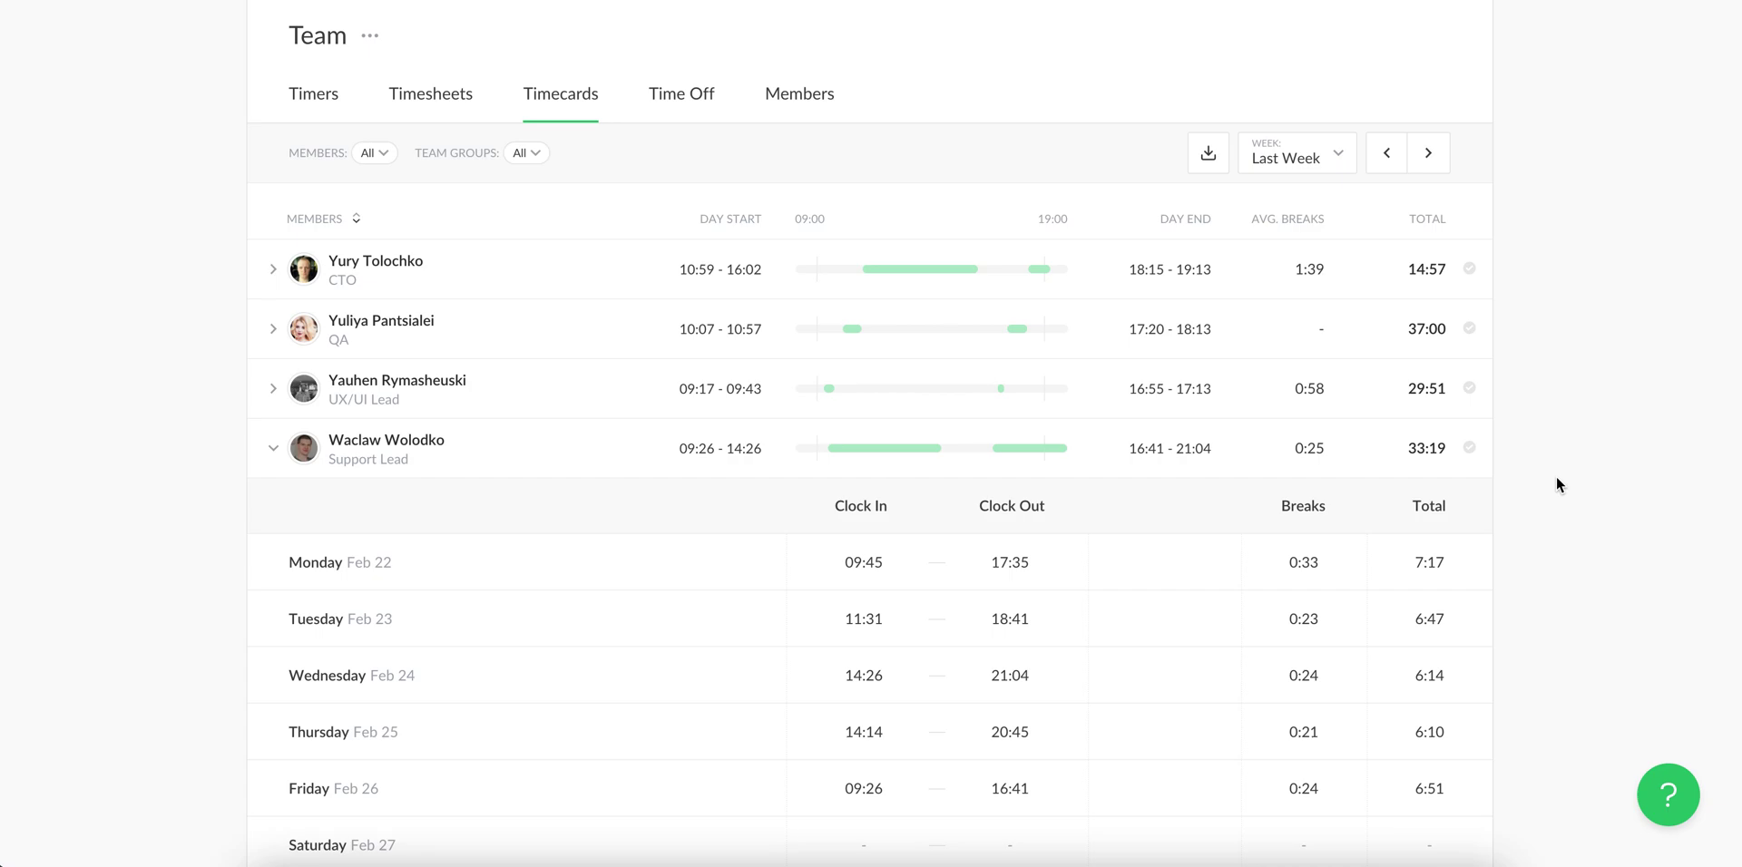
left_click(989, 679)
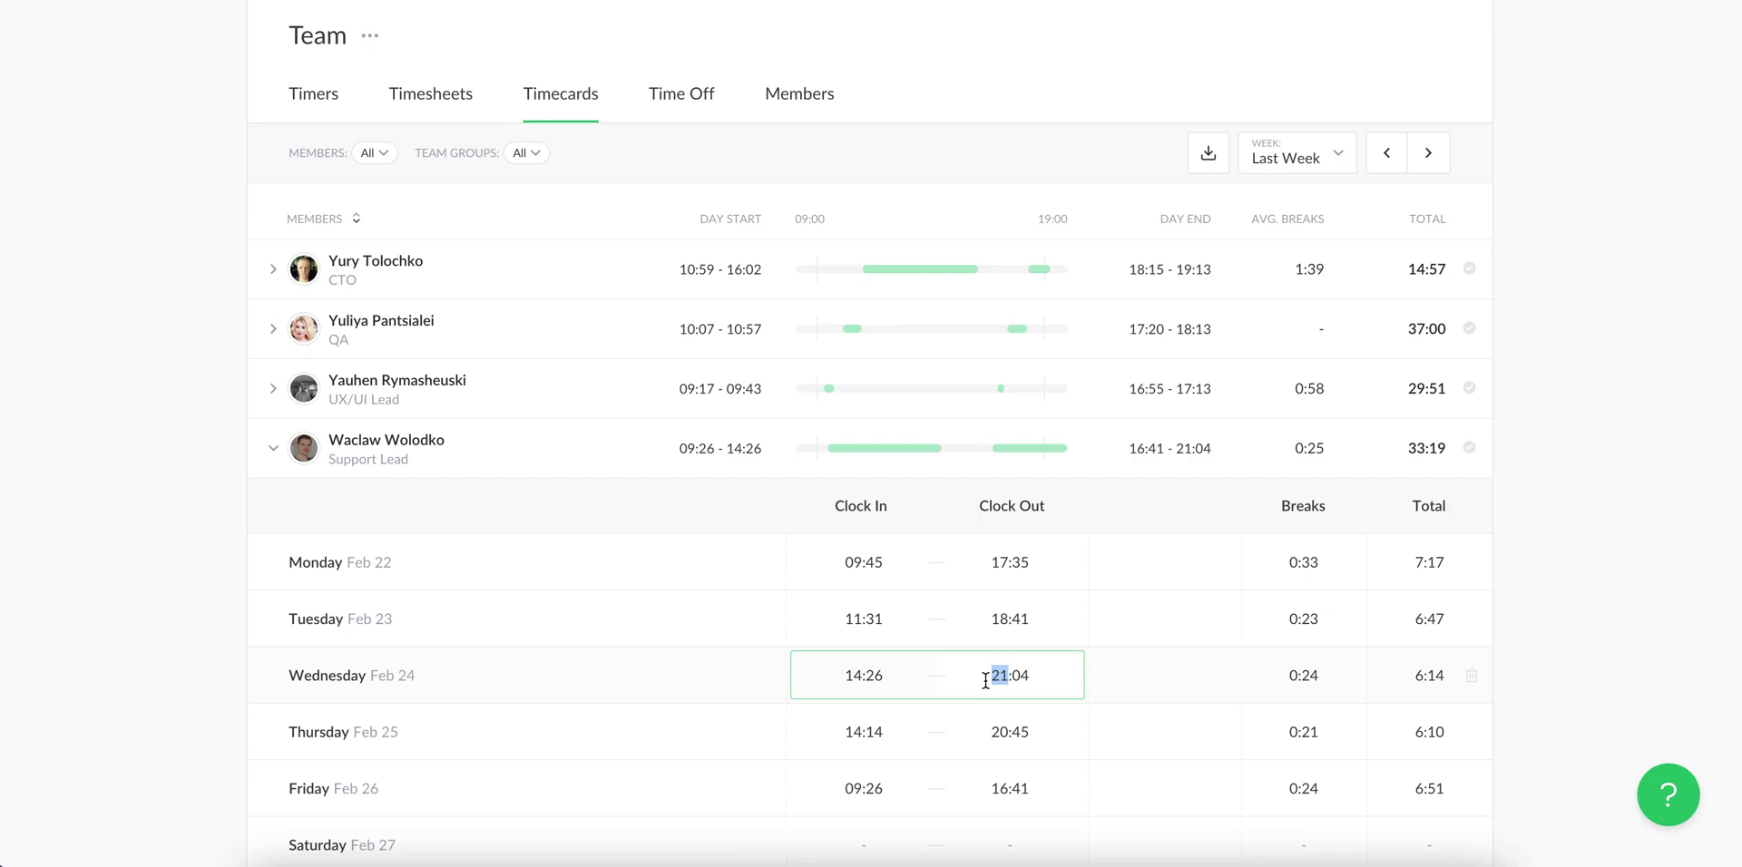
left_click(155, 395)
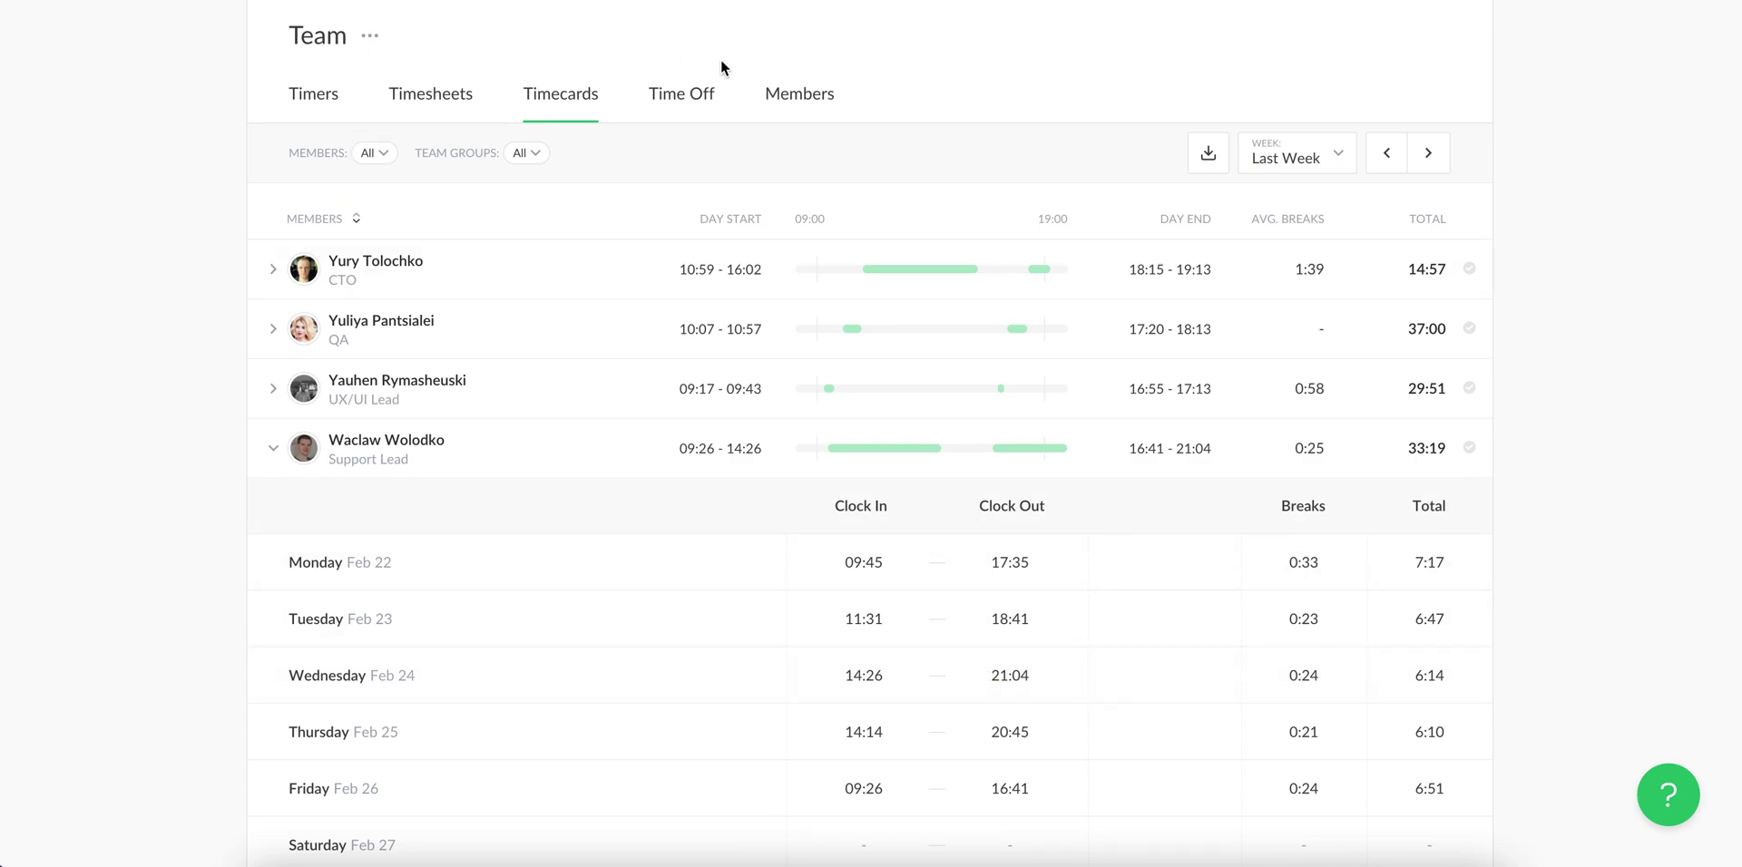
left_click(680, 95)
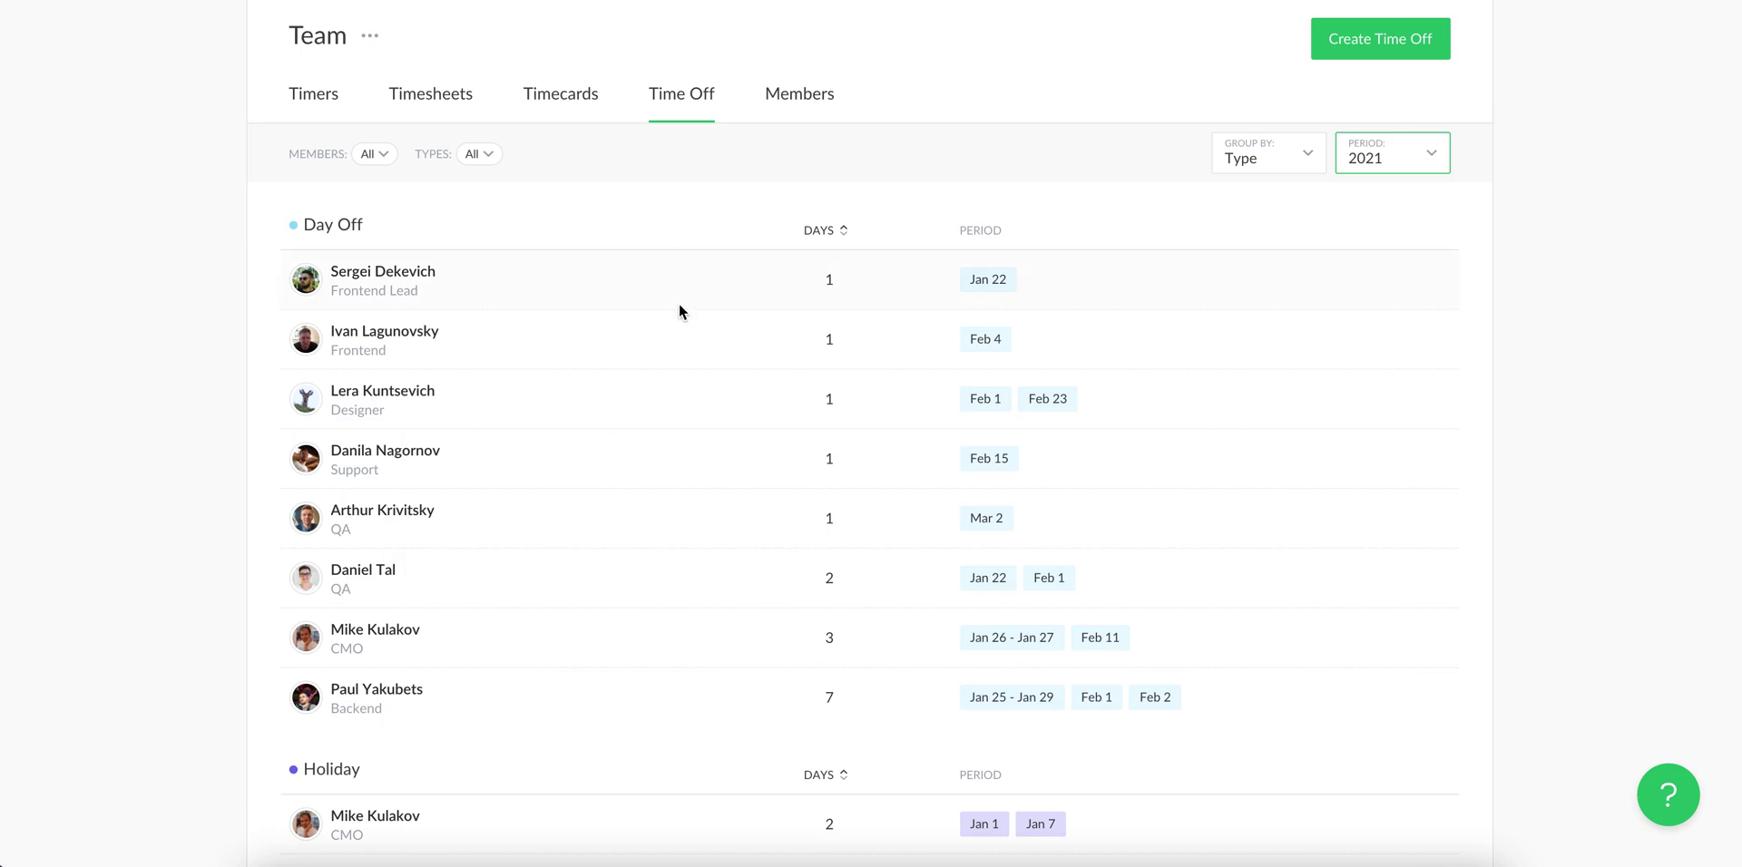
Scroll through the 2021 Day Off and Holiday lists, then back to the top
scroll(679, 303, "down", 6)
scroll(679, 303, "down", 10)
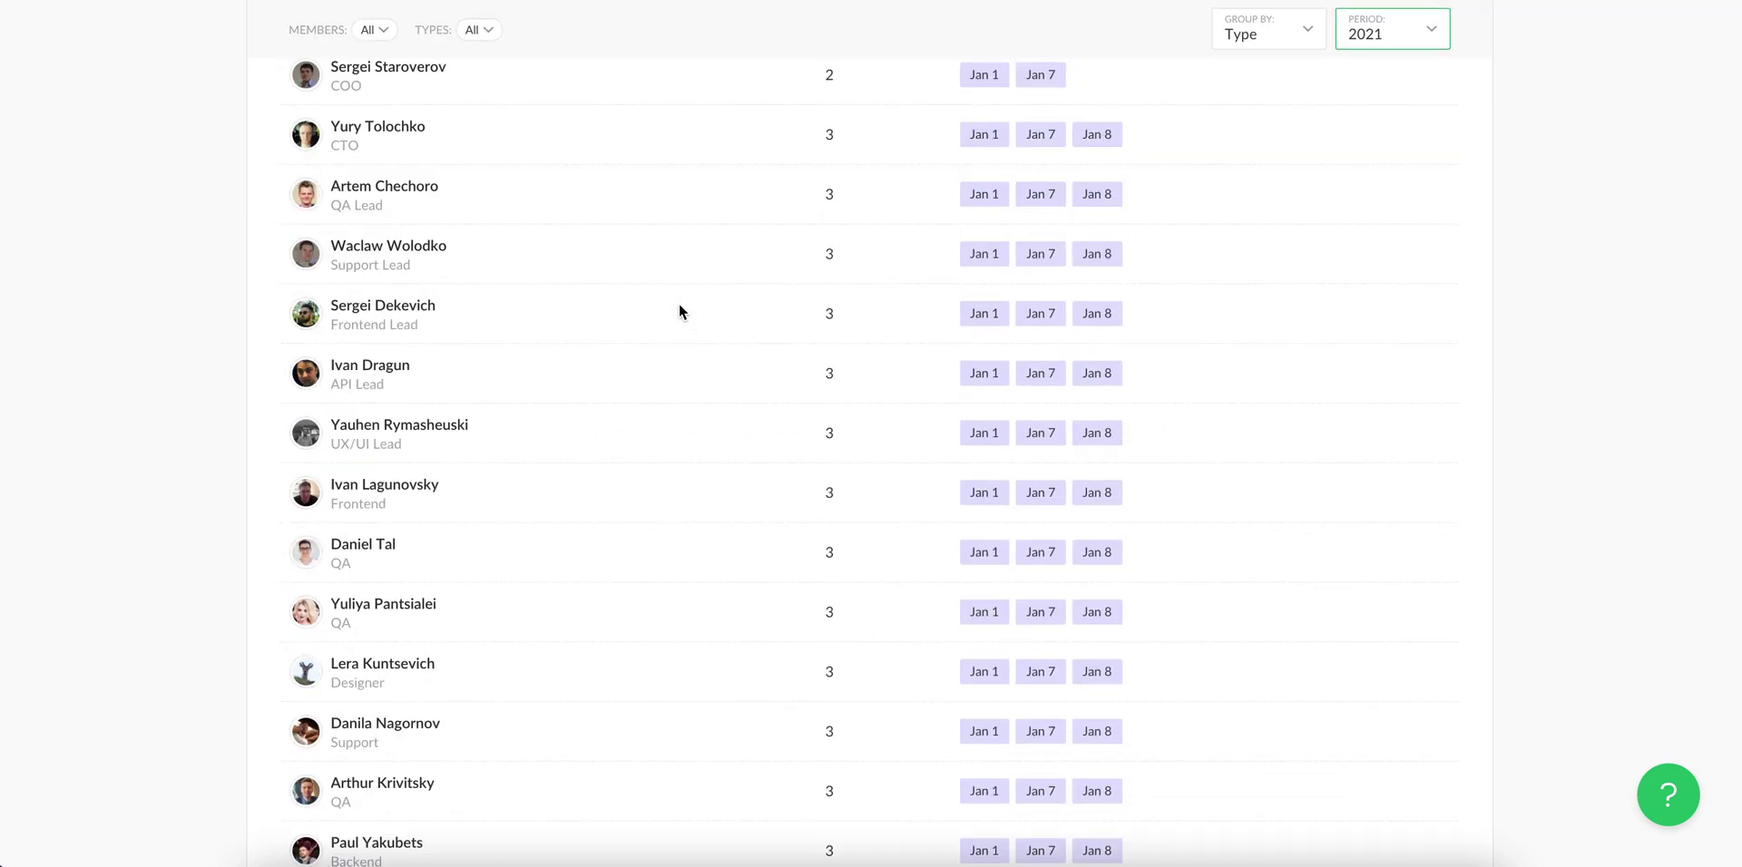
scroll(679, 311, "down", 1)
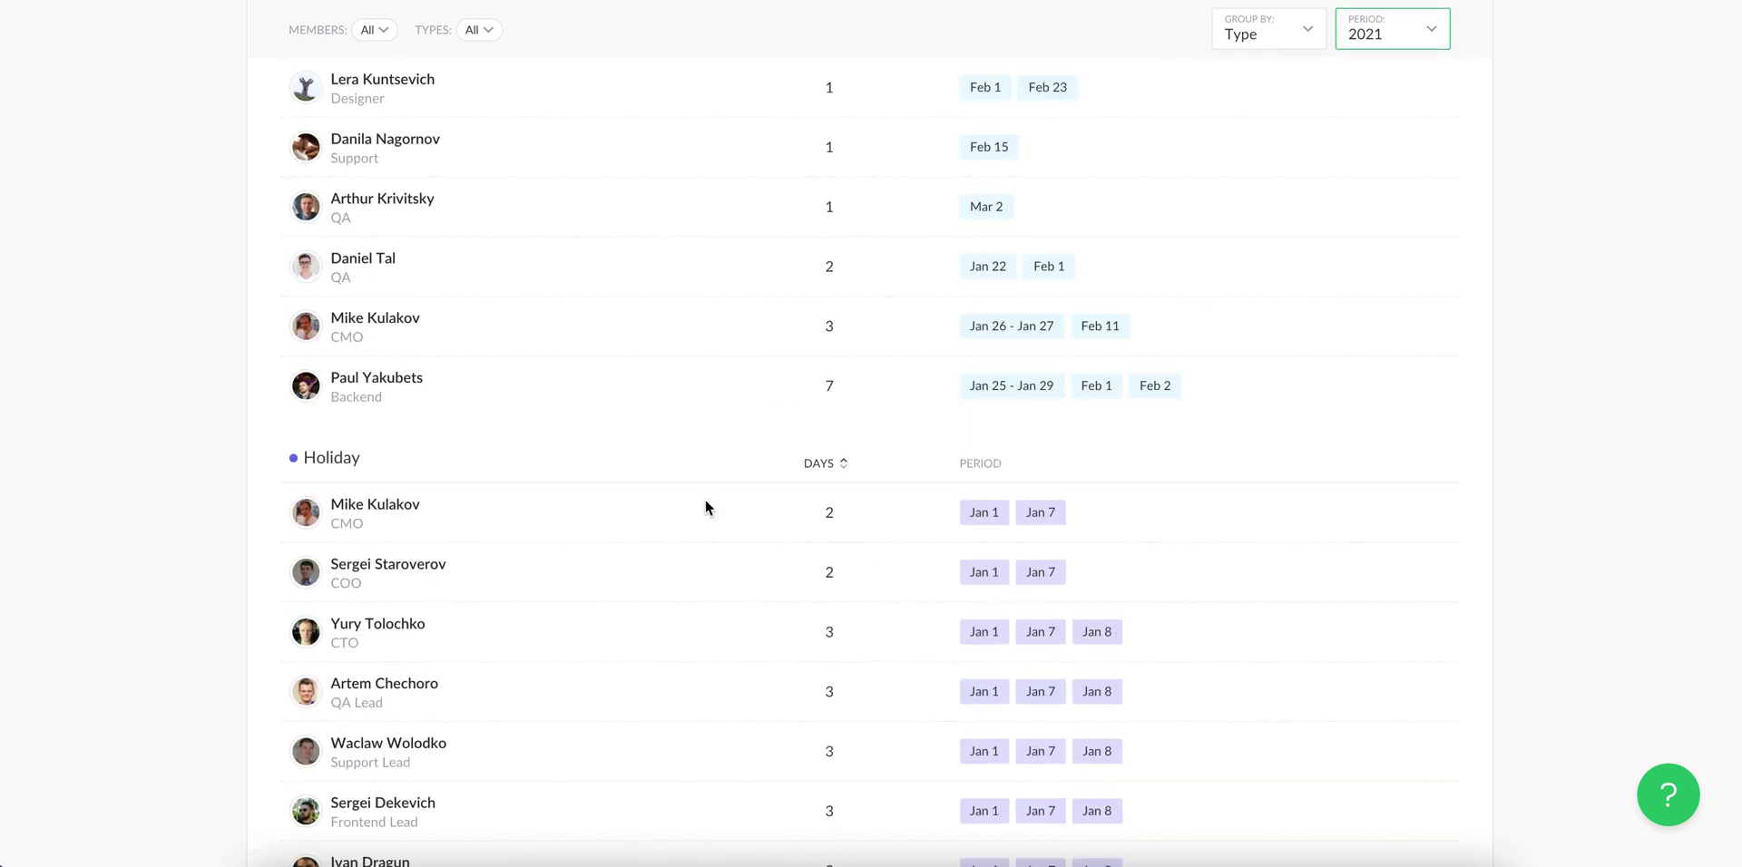
scroll(706, 502, "up", 5)
left_click(370, 148)
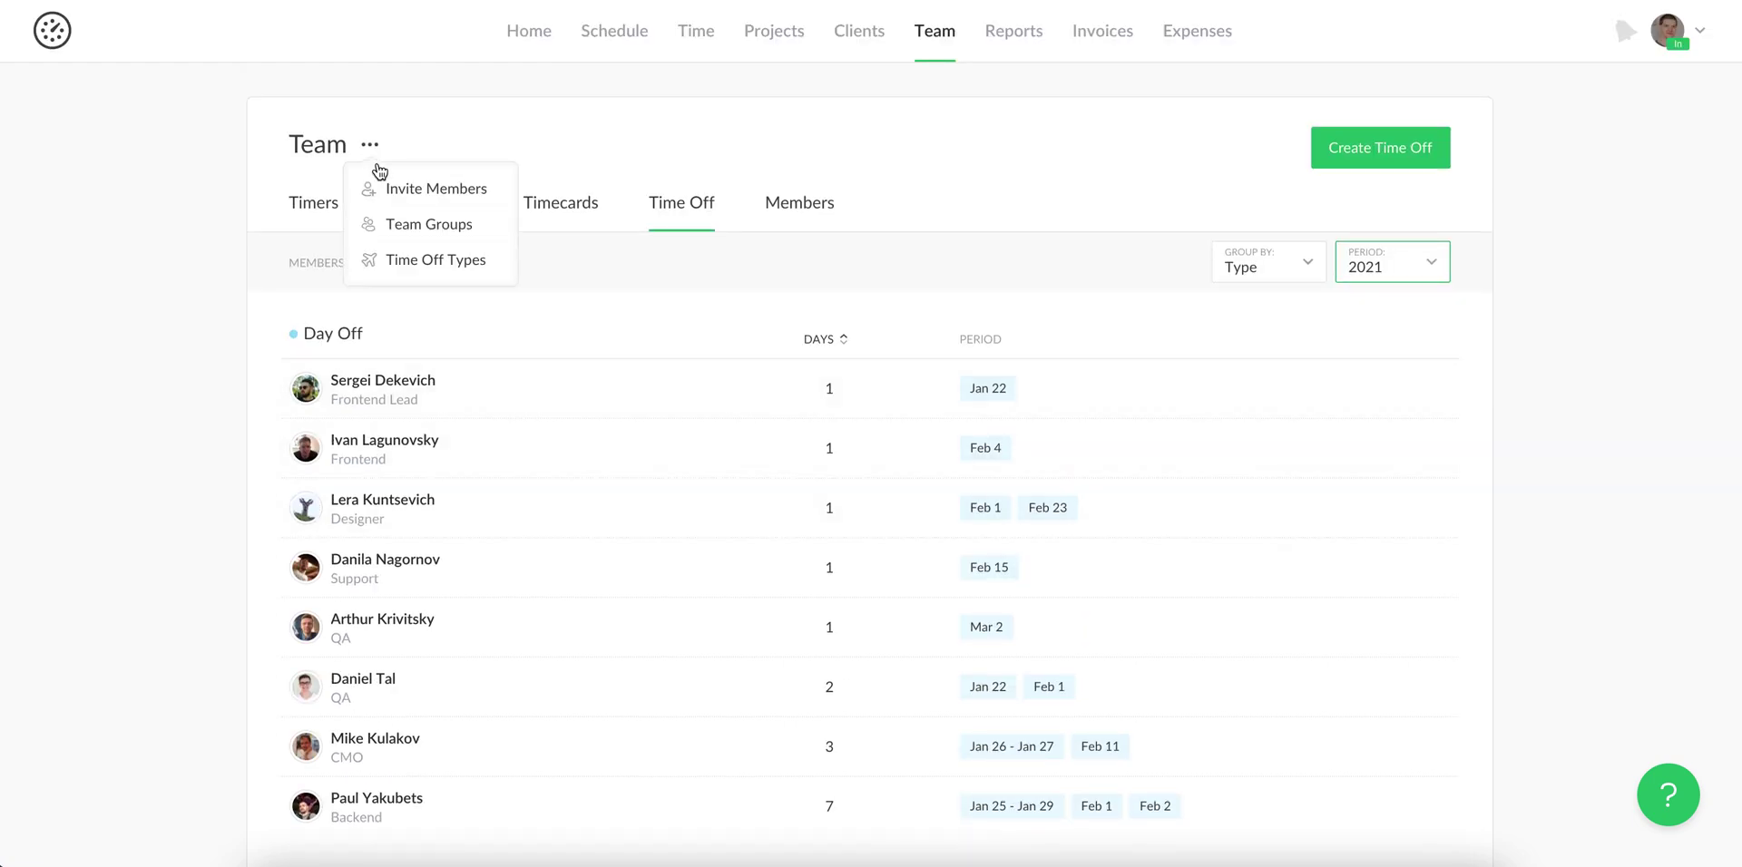
left_click(408, 263)
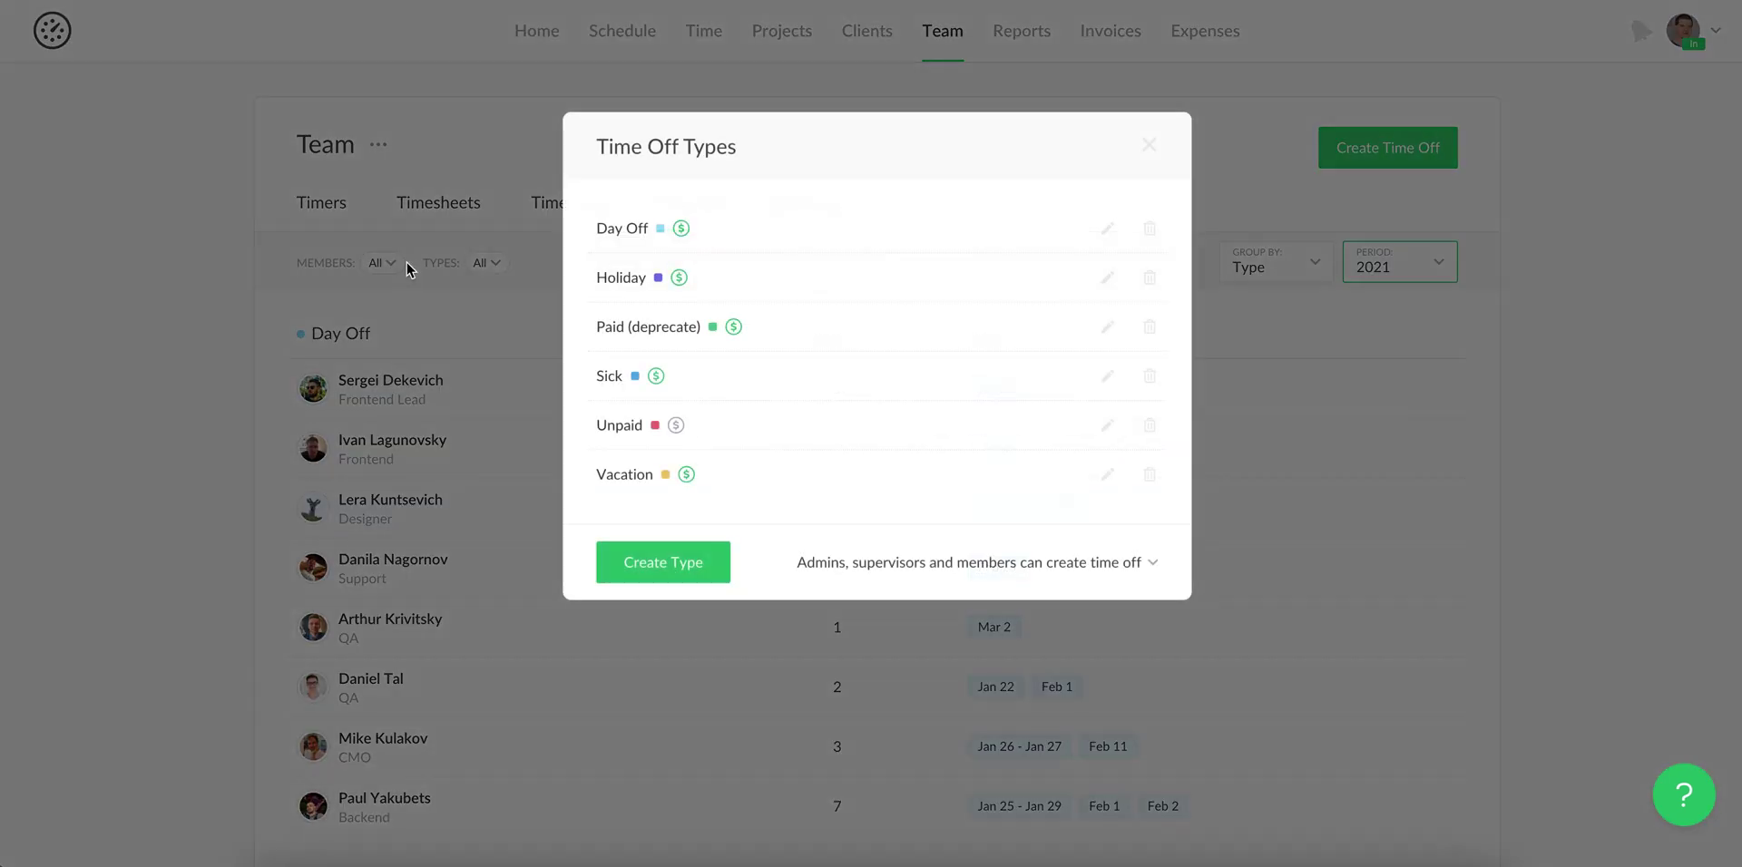
left_click(661, 563)
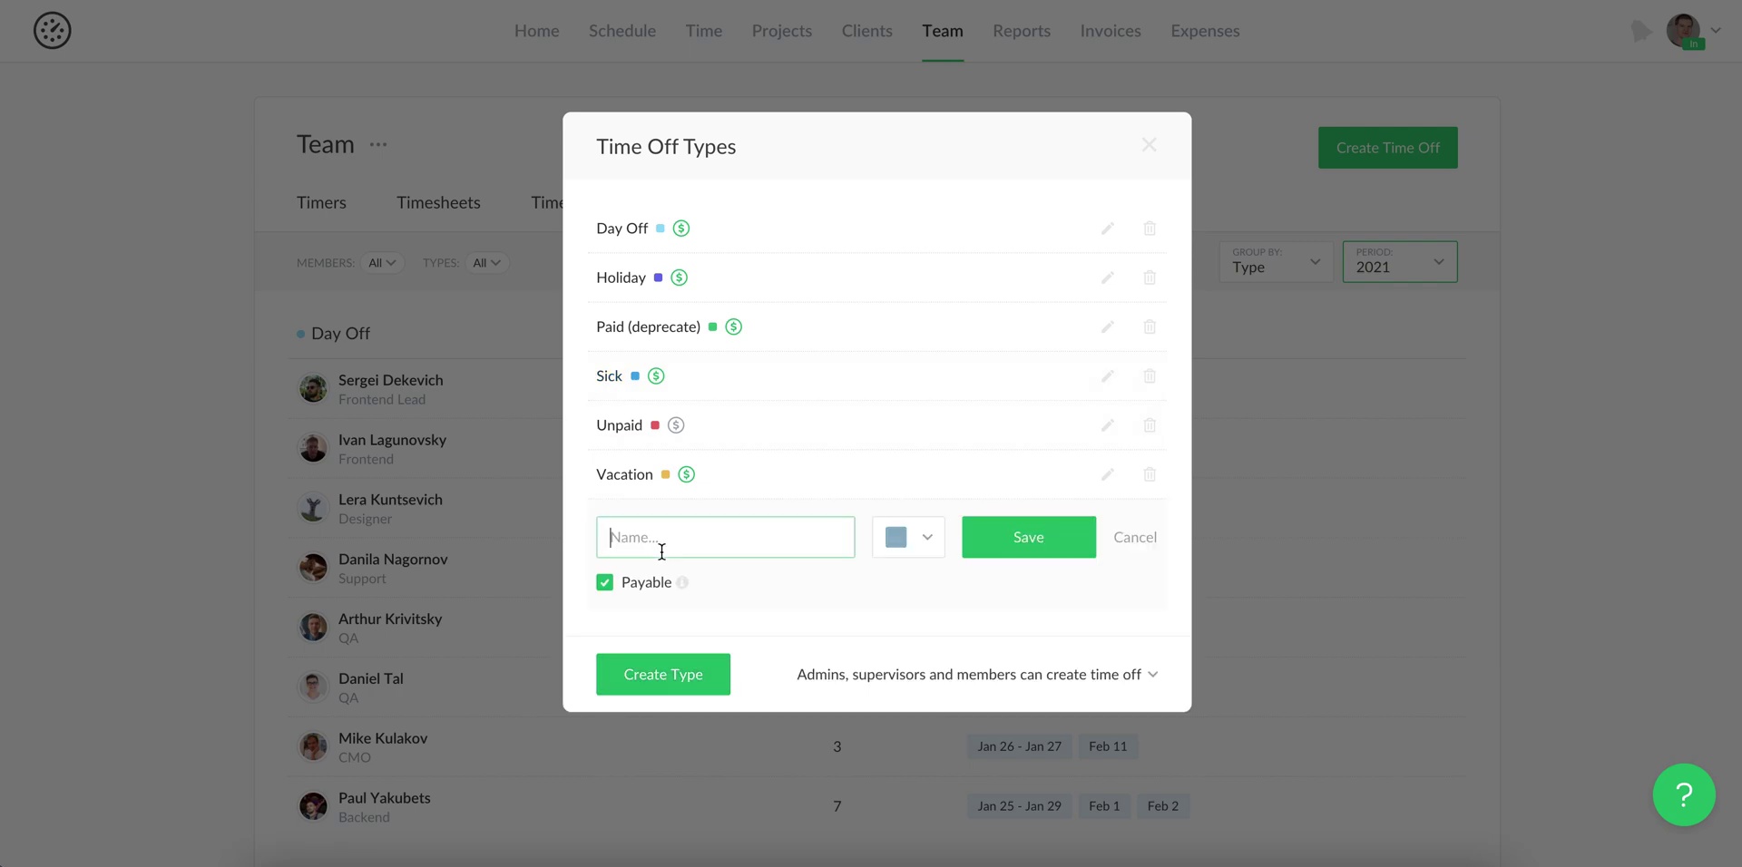
left_click(1148, 146)
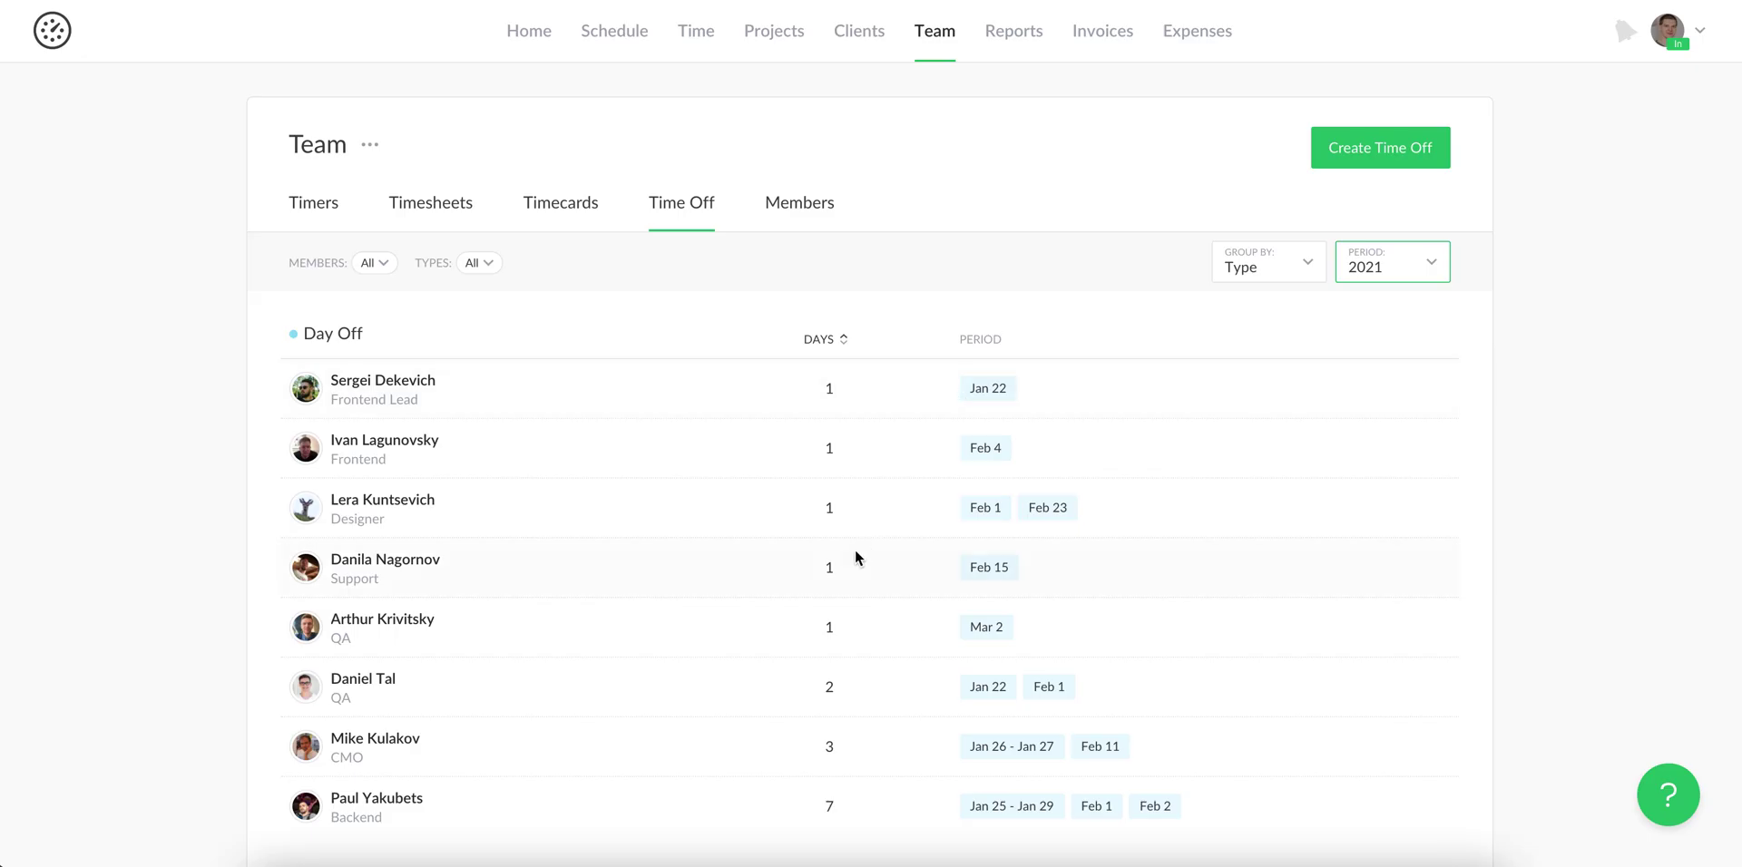
scroll(760, 506, "down", 15)
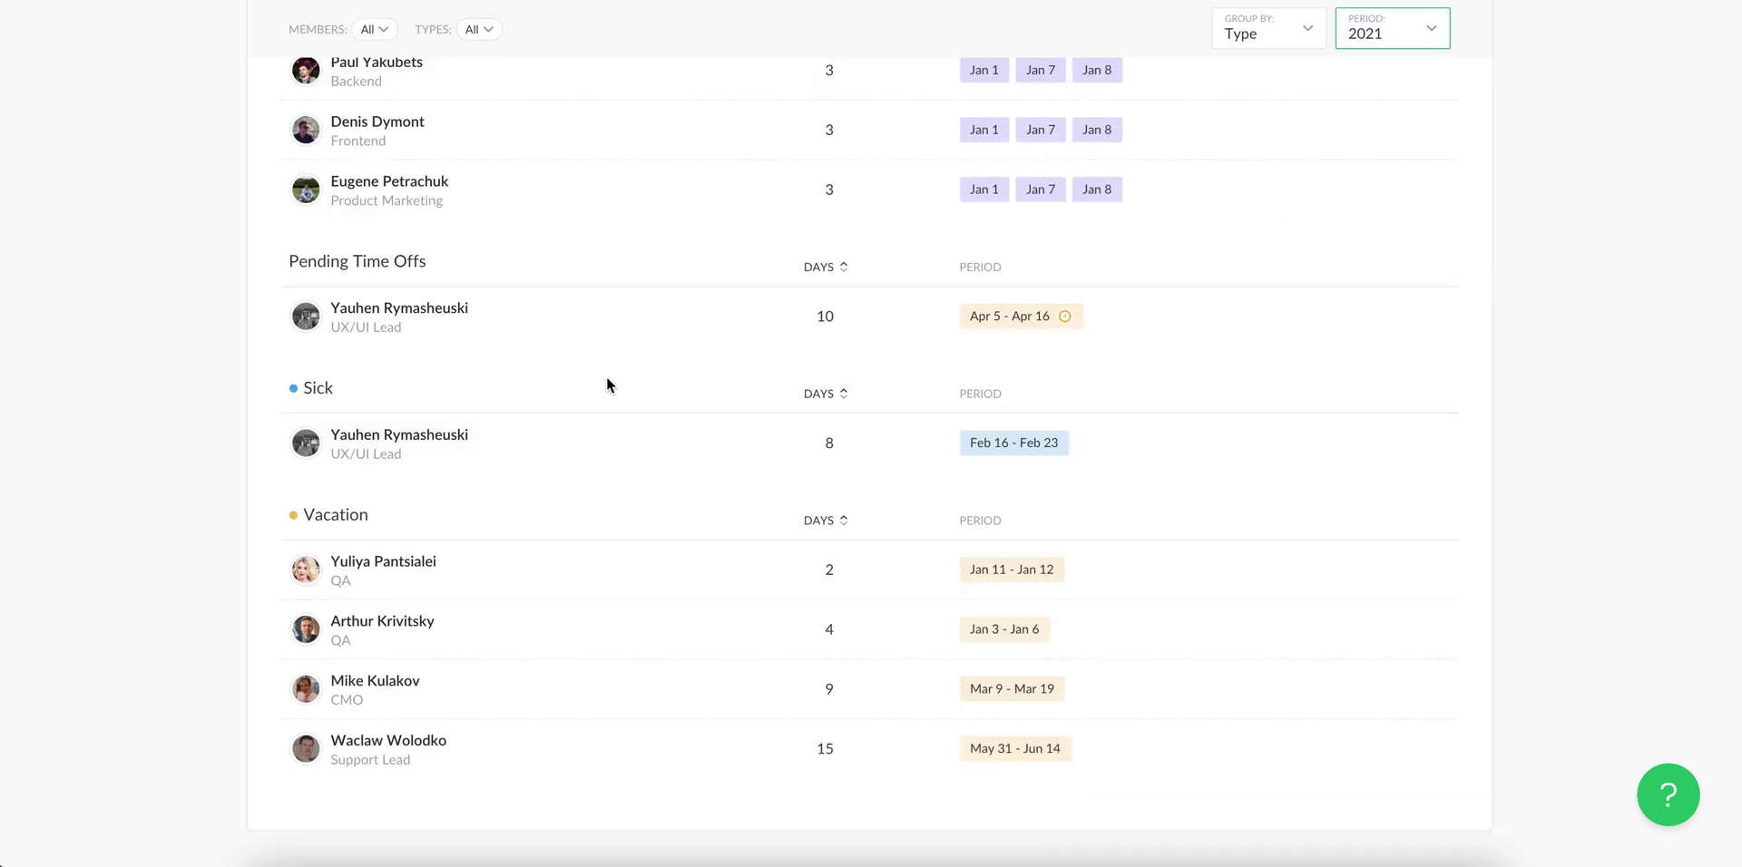
left_click(988, 314)
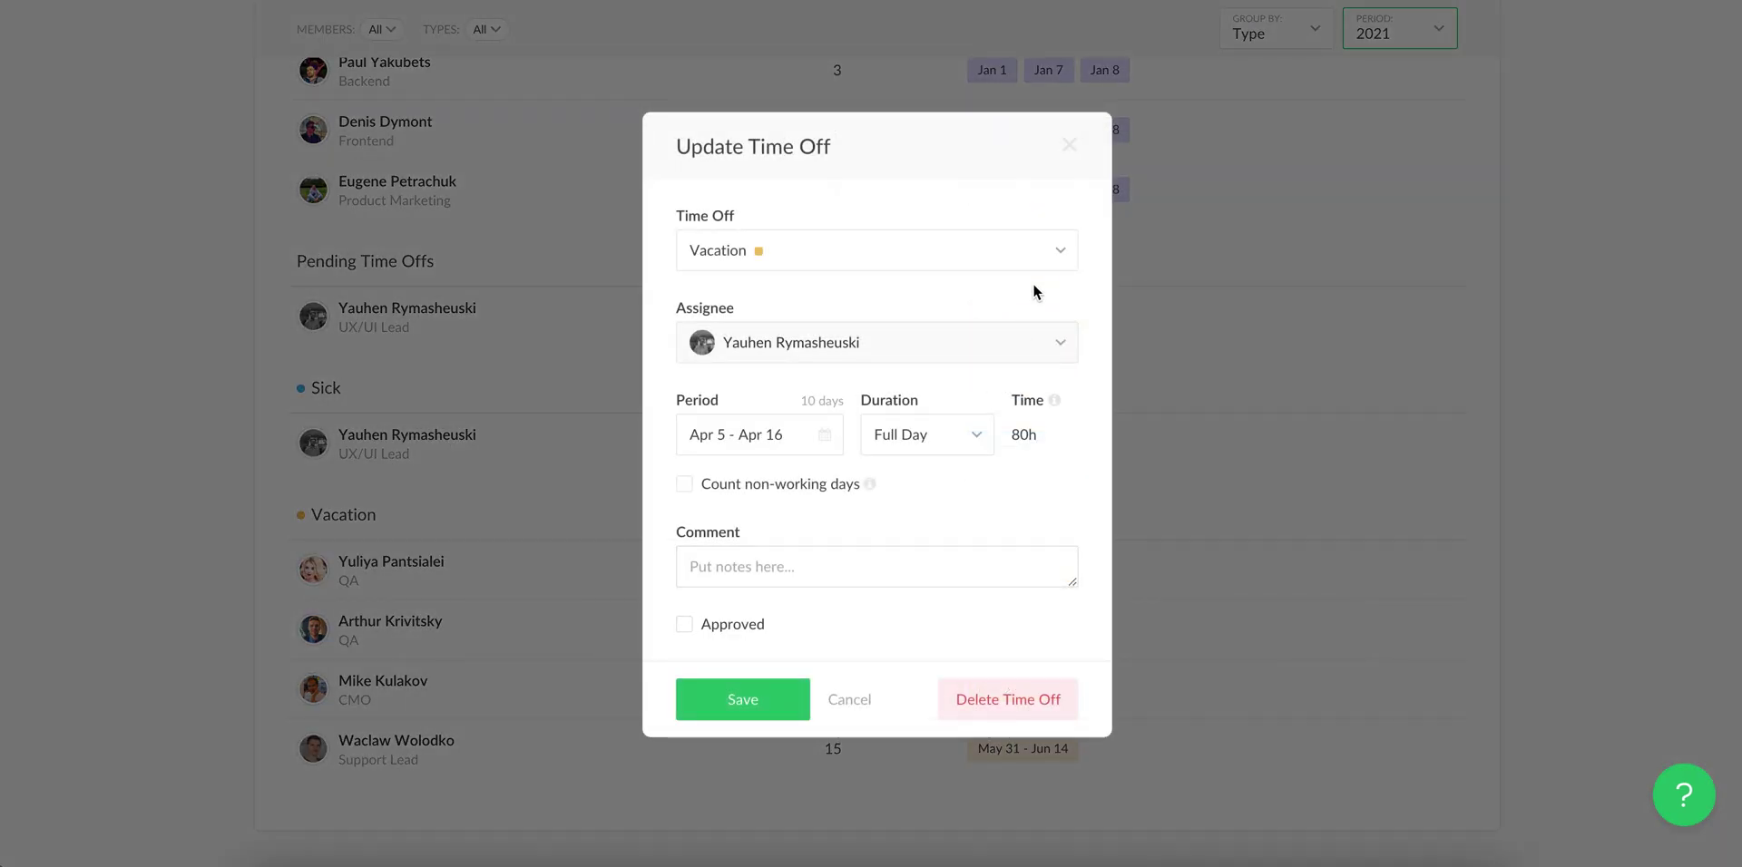
left_click(1069, 144)
scroll(635, 300, "up", 4)
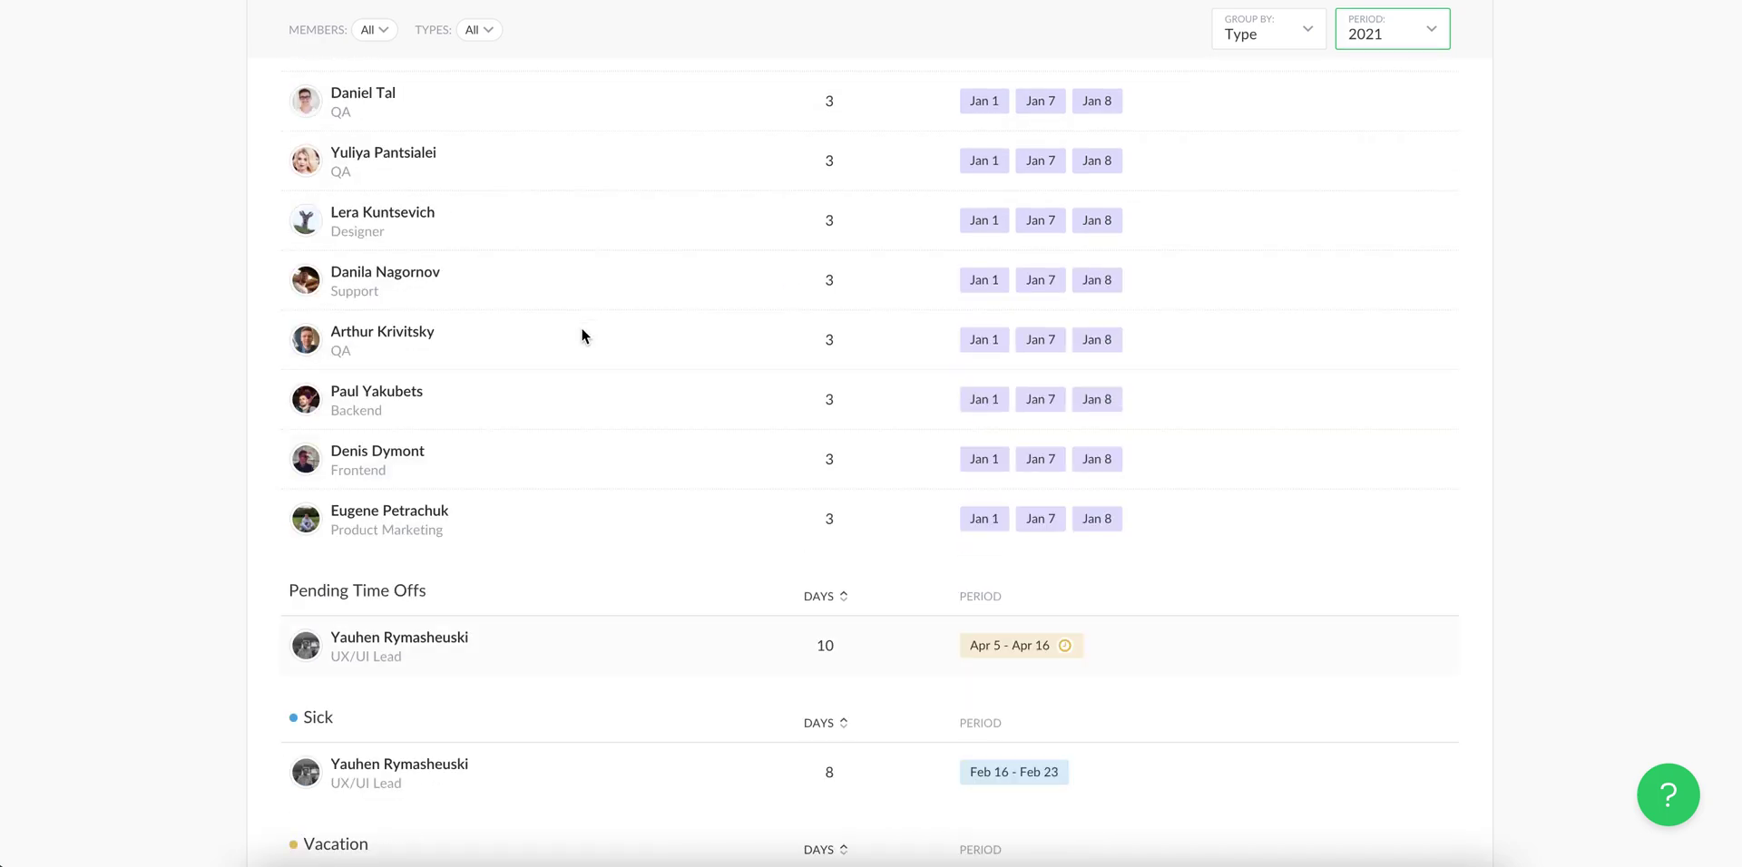
scroll(582, 336, "up", 10)
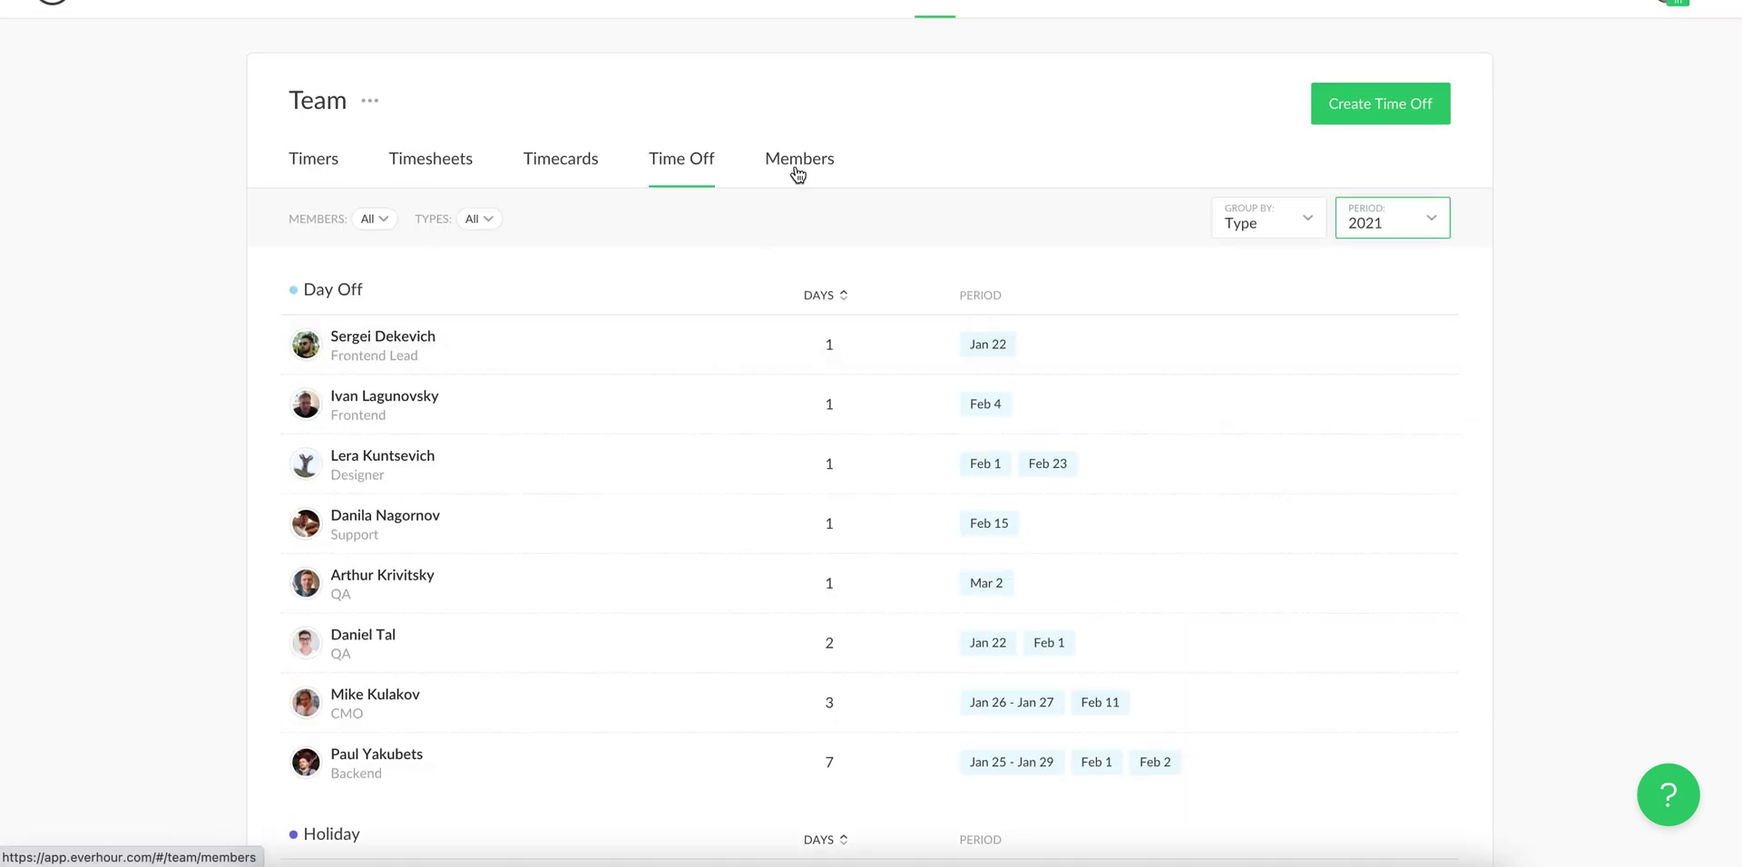
Open the Members list and peek at the first admin's settings menu
left_click(798, 172)
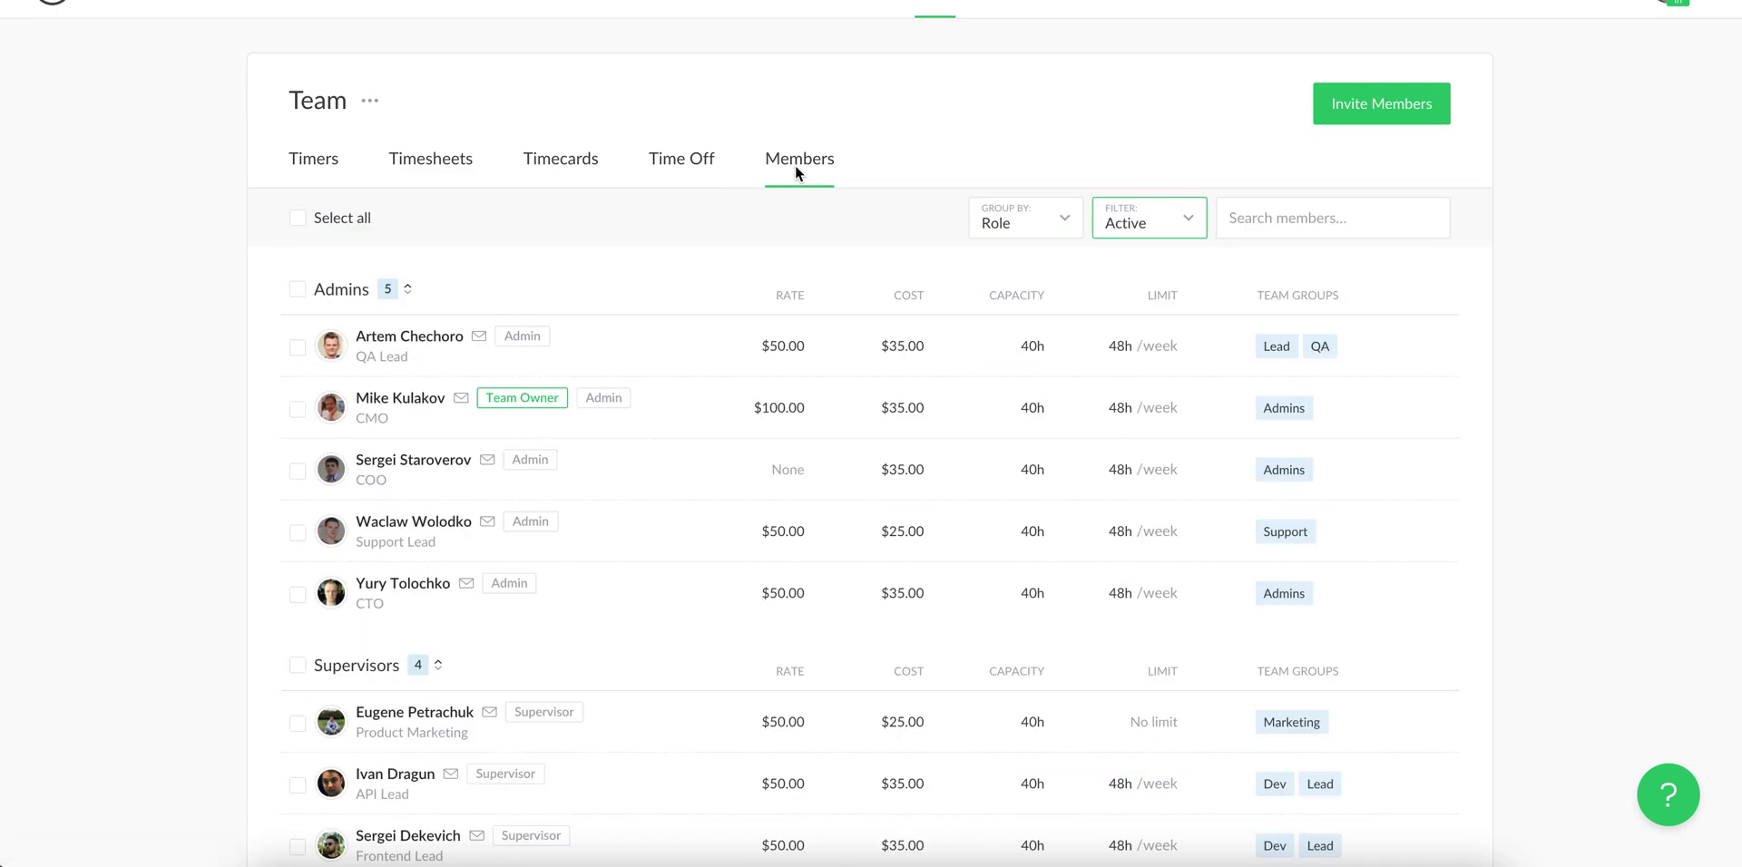
scroll(647, 260, "down", 2)
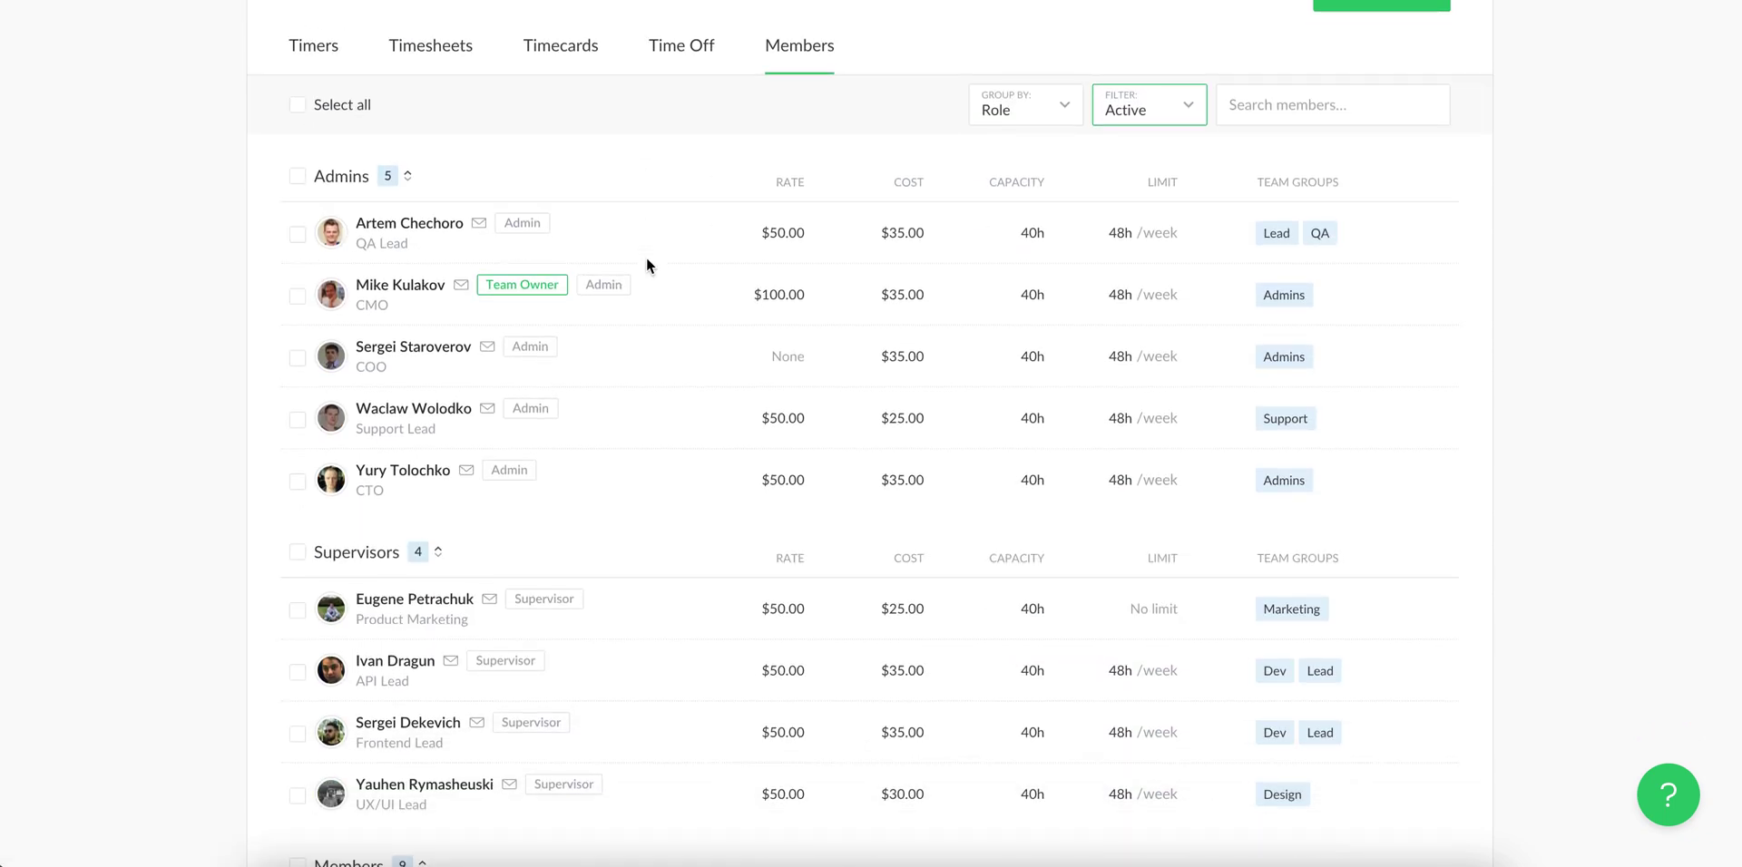
left_click(576, 224)
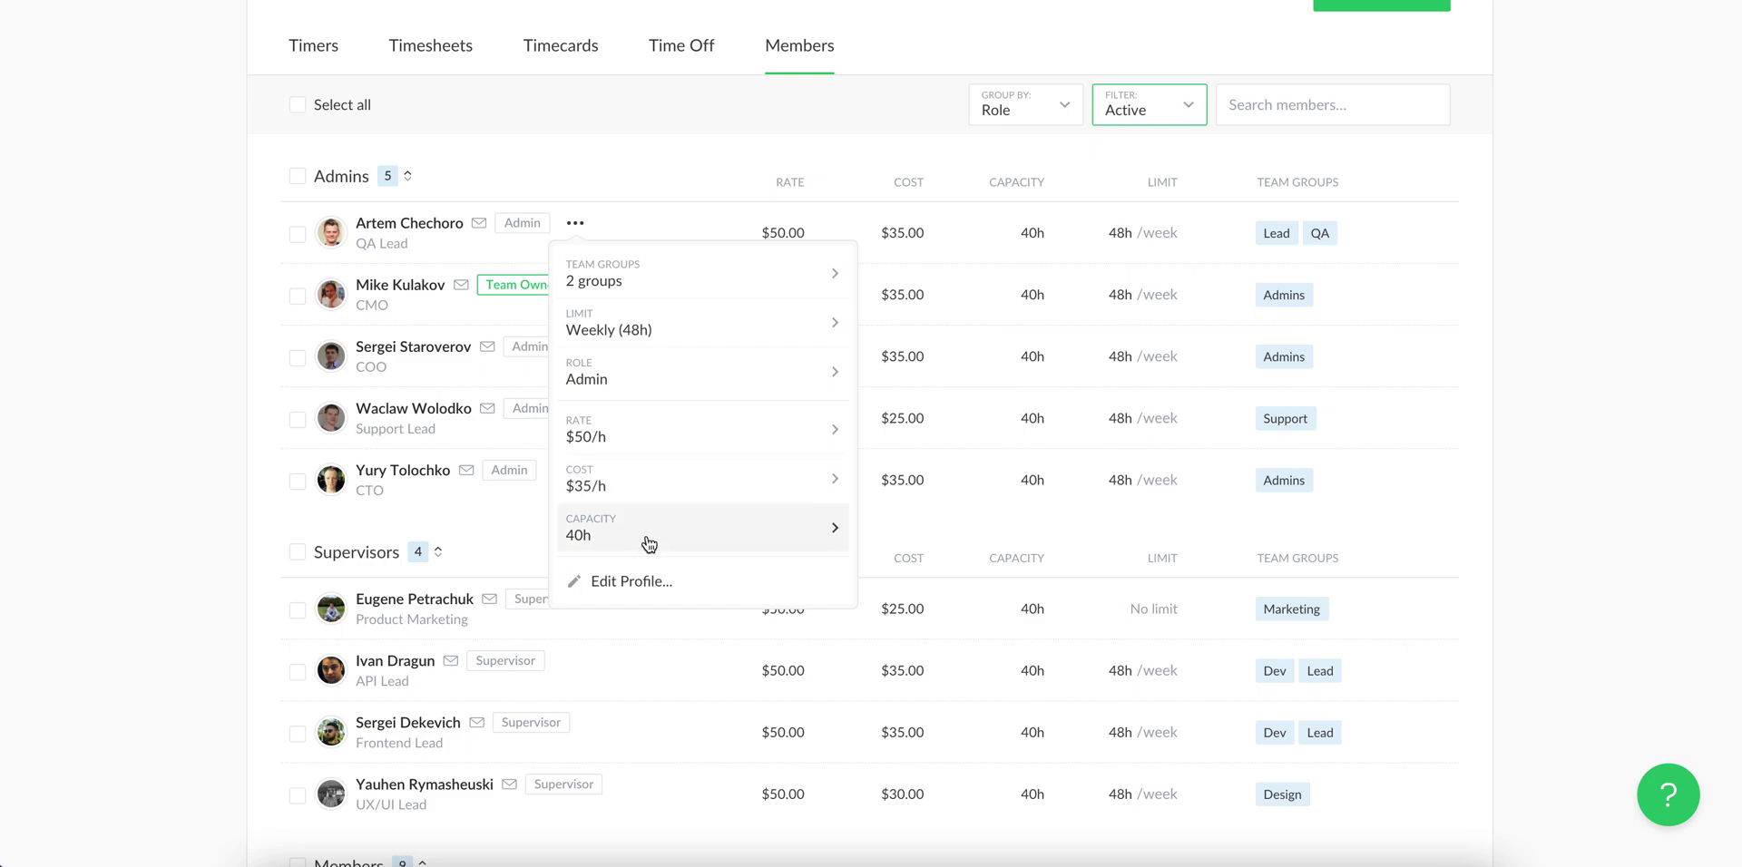
left_click(1105, 160)
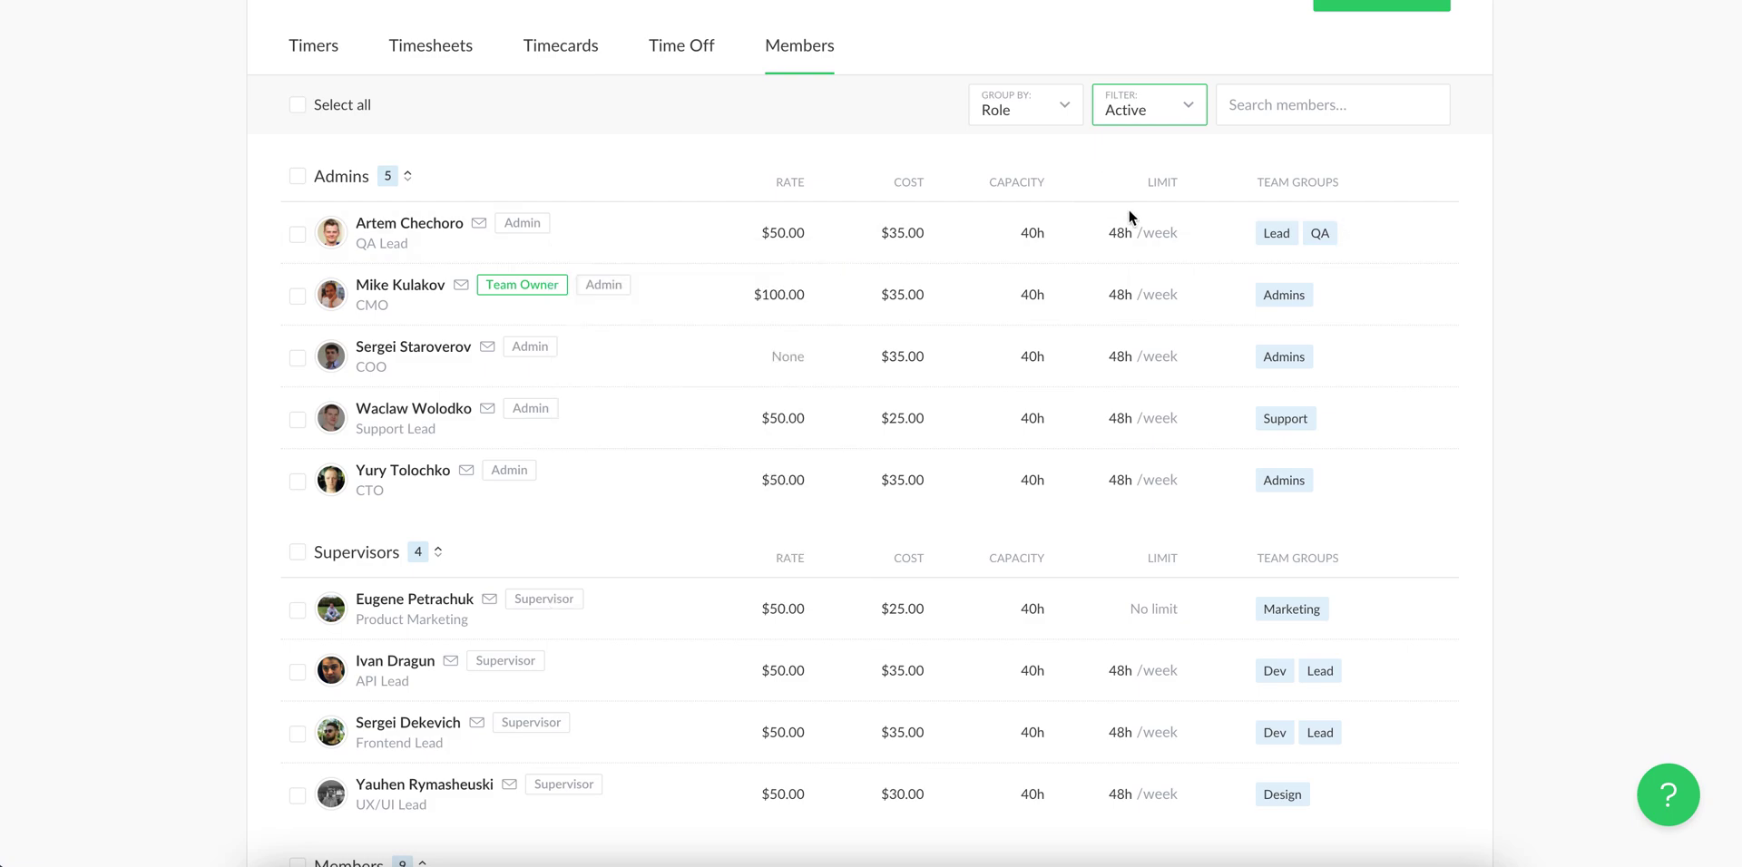
Inspect the first admin's 48h weekly limit and team groups, closing both unchanged
left_click(1132, 236)
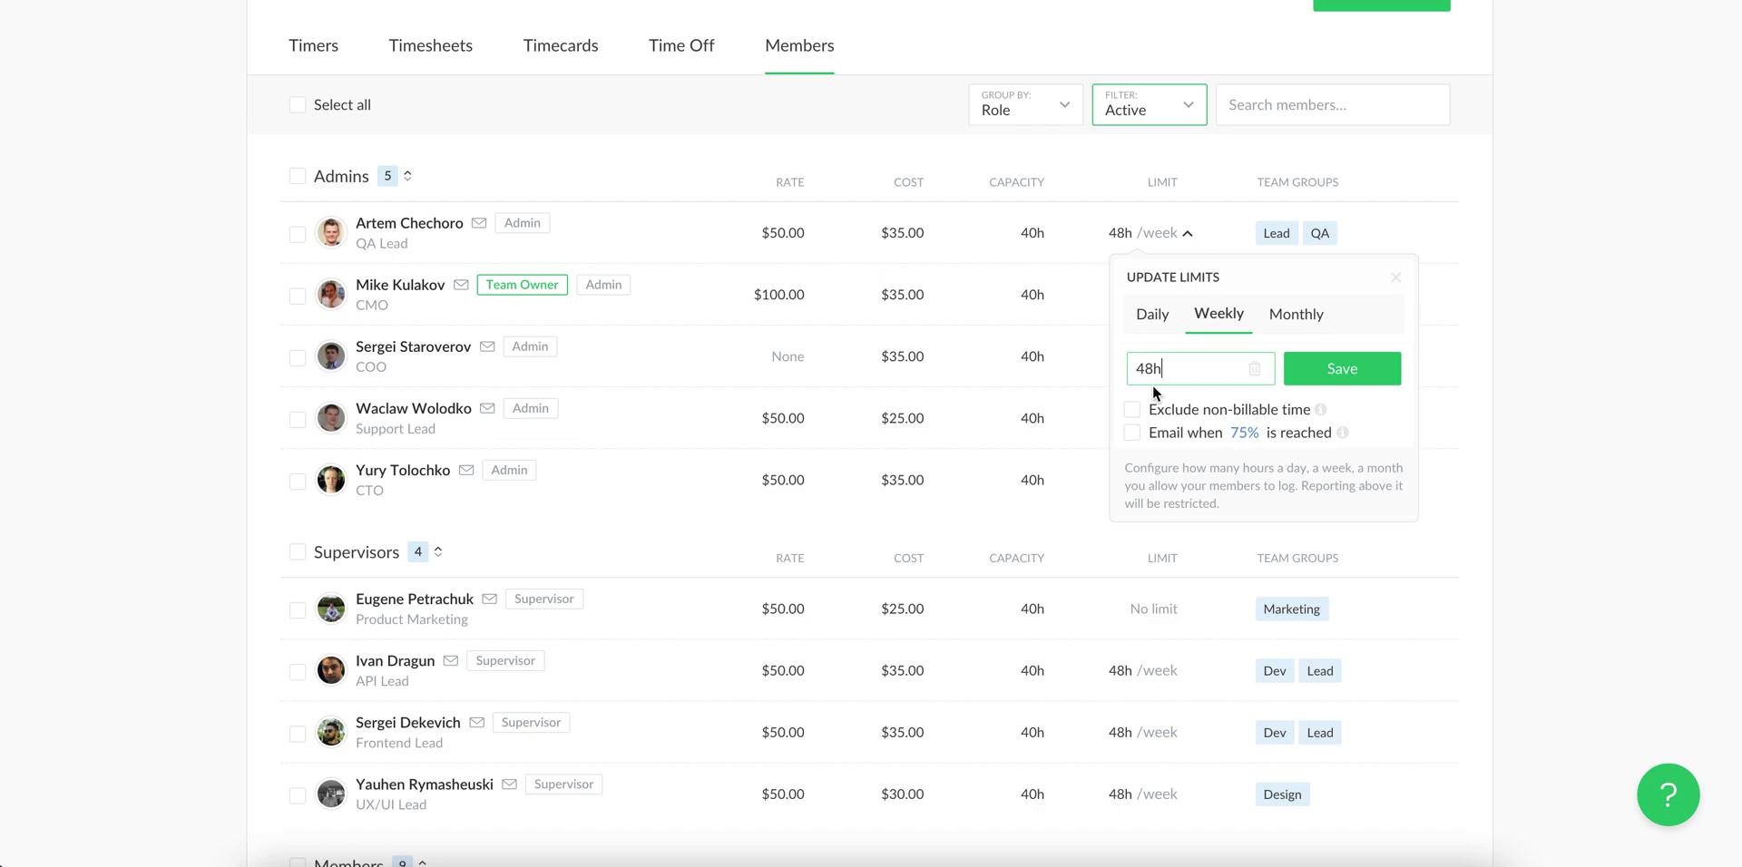
left_click(1447, 299)
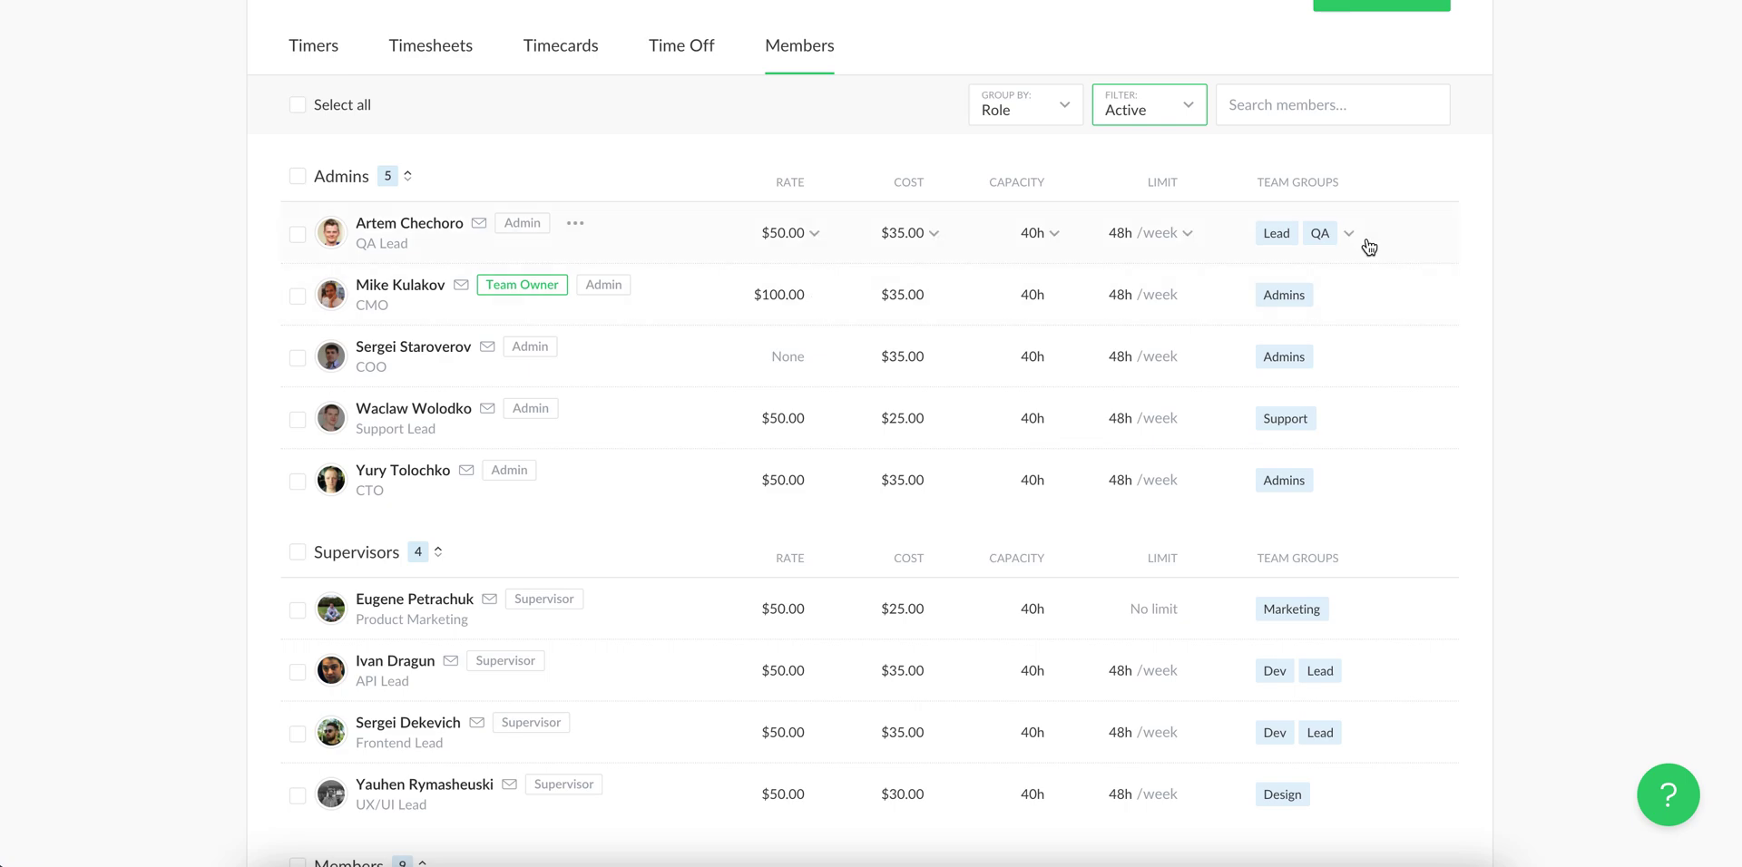
left_click(1353, 239)
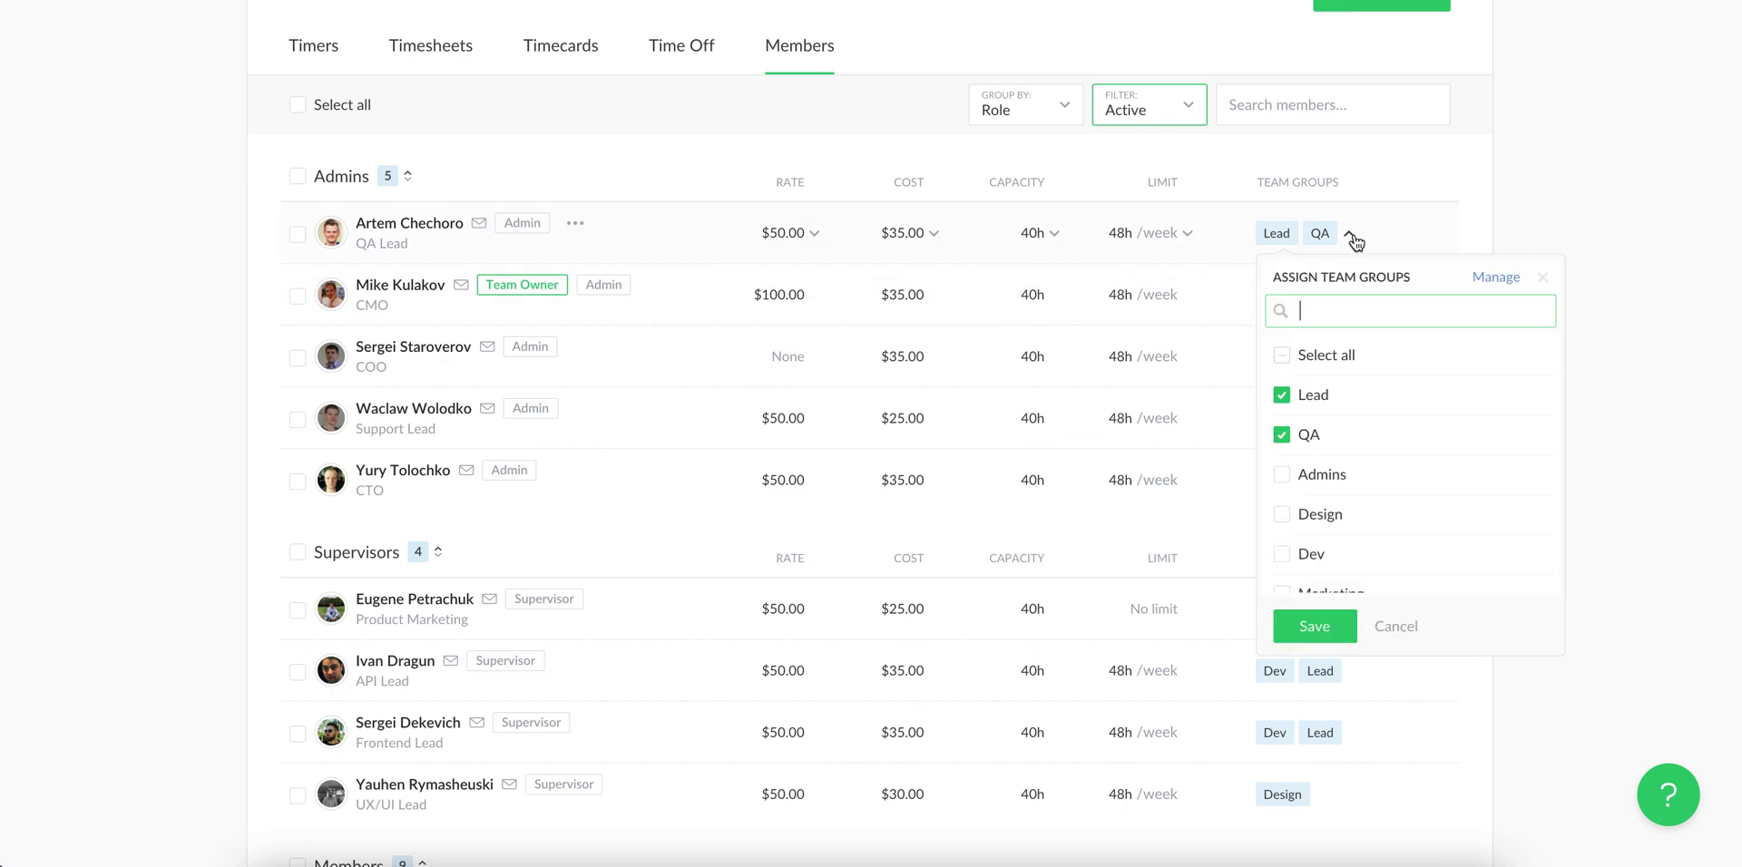
left_click(1449, 230)
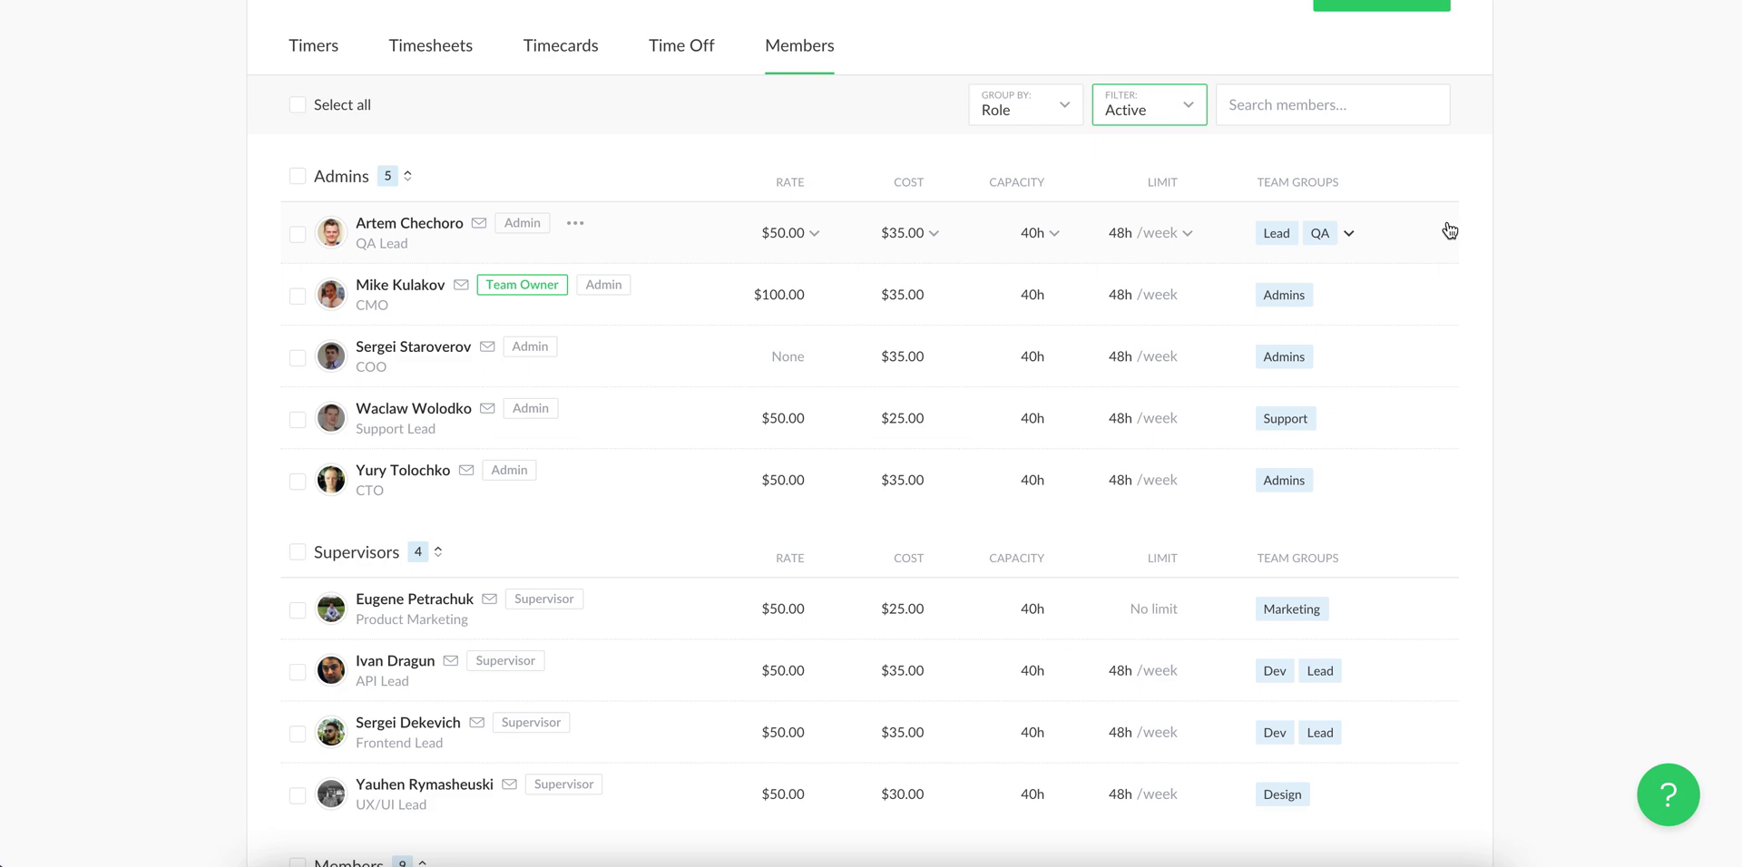
scroll(1449, 230, "up", 2)
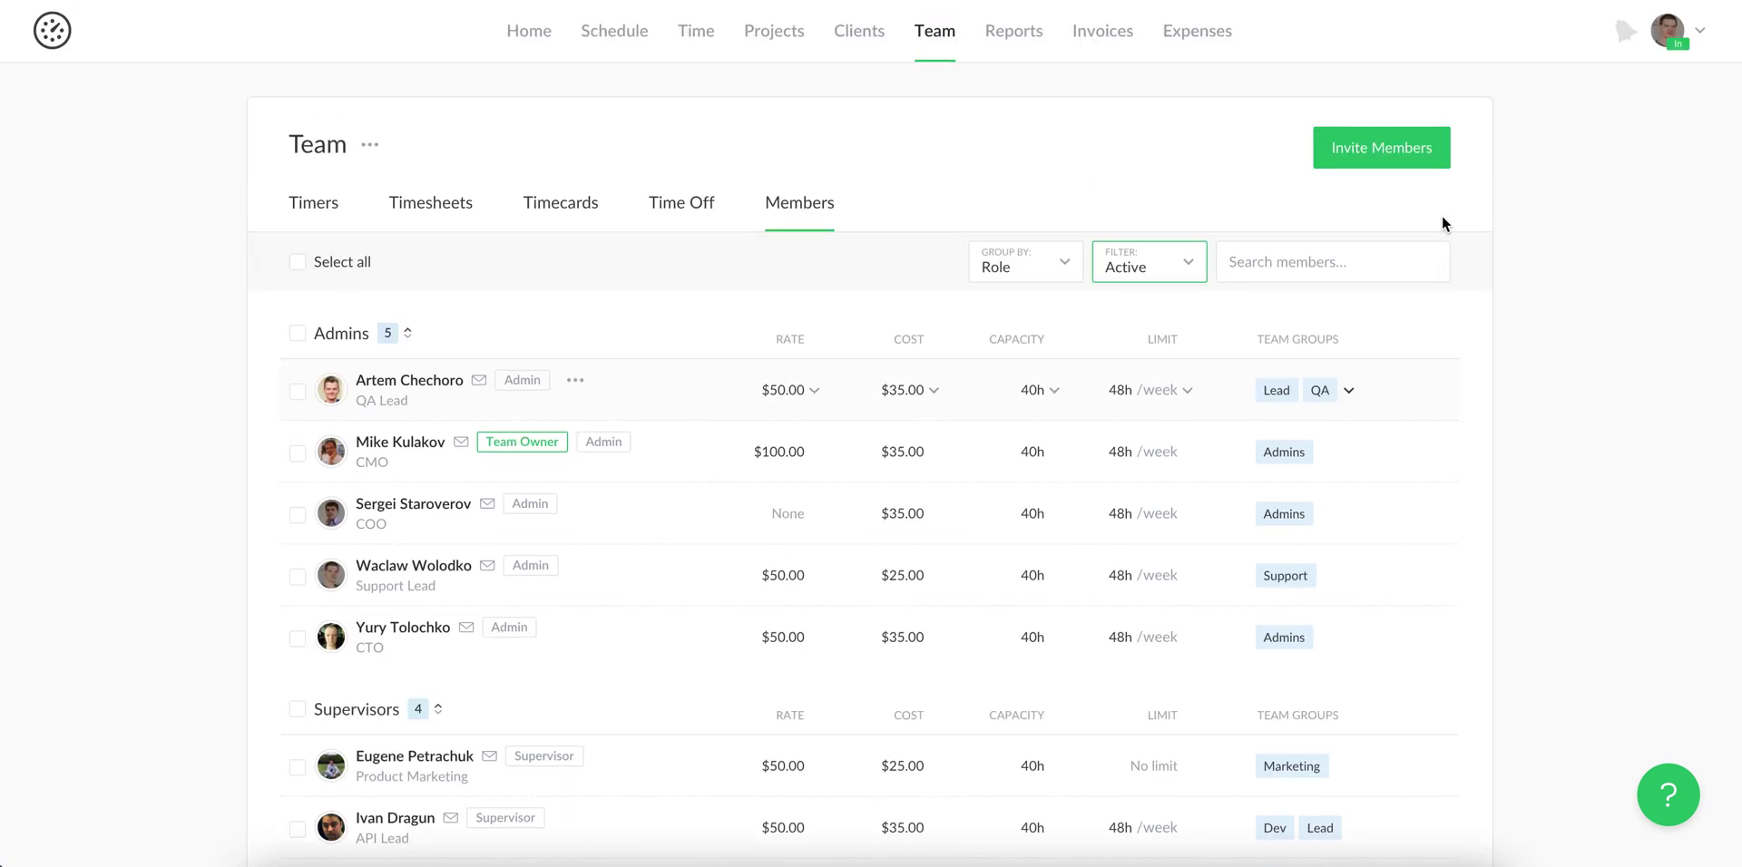
left_click(1392, 165)
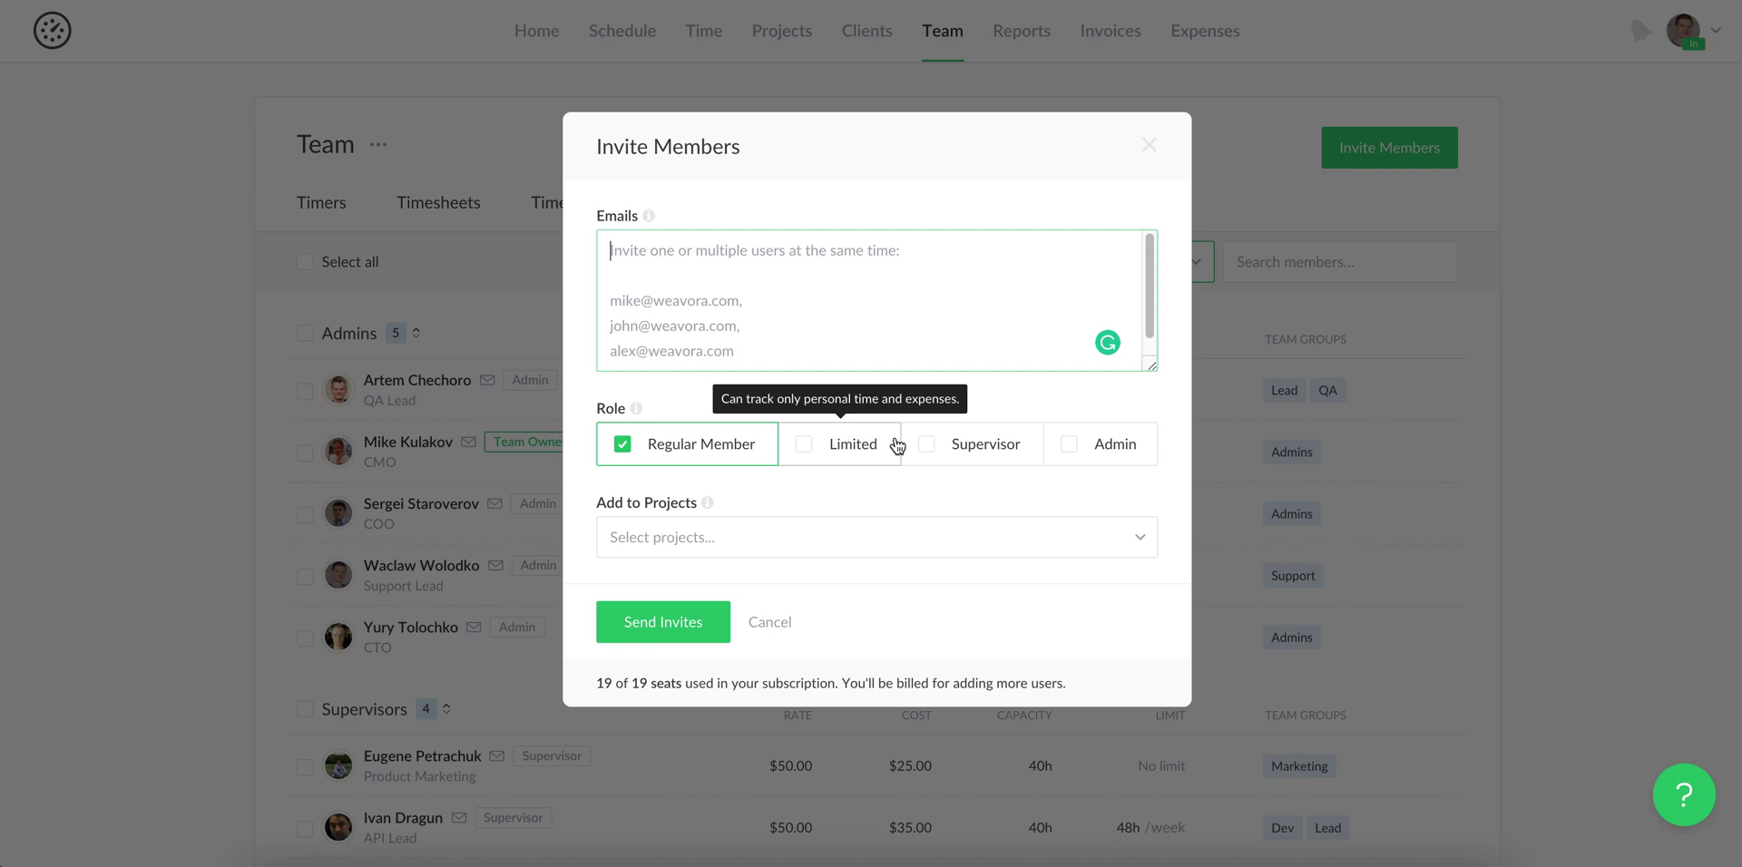
Check the Add to Projects list, cancel the invitation, and bring up the Team page help articles
left_click(868, 541)
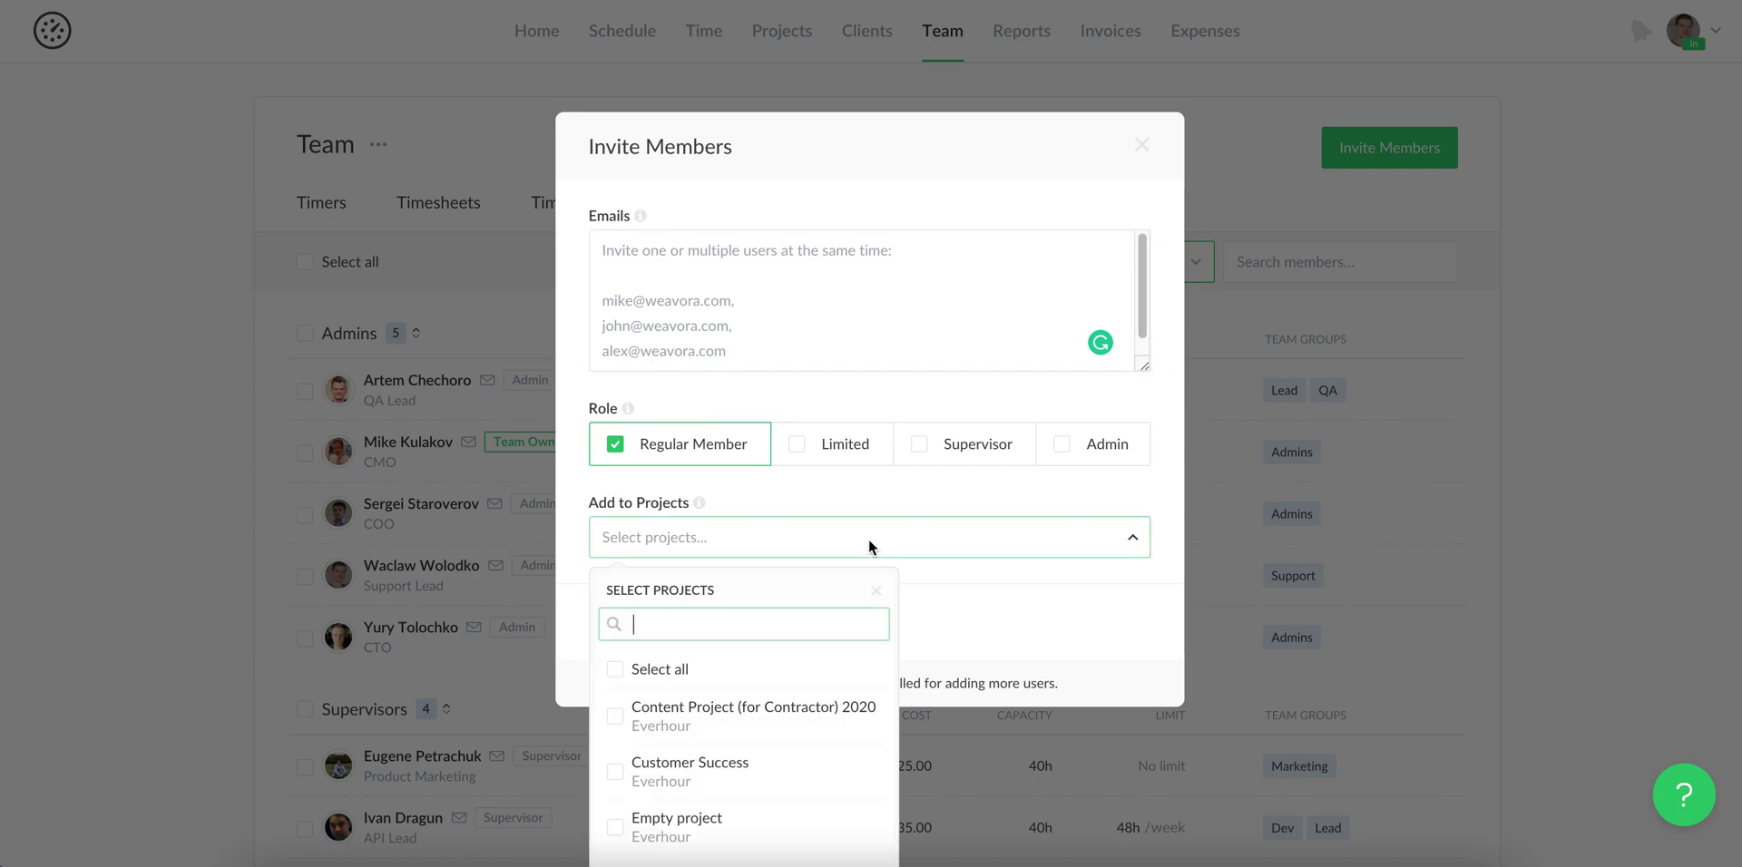
left_click(868, 539)
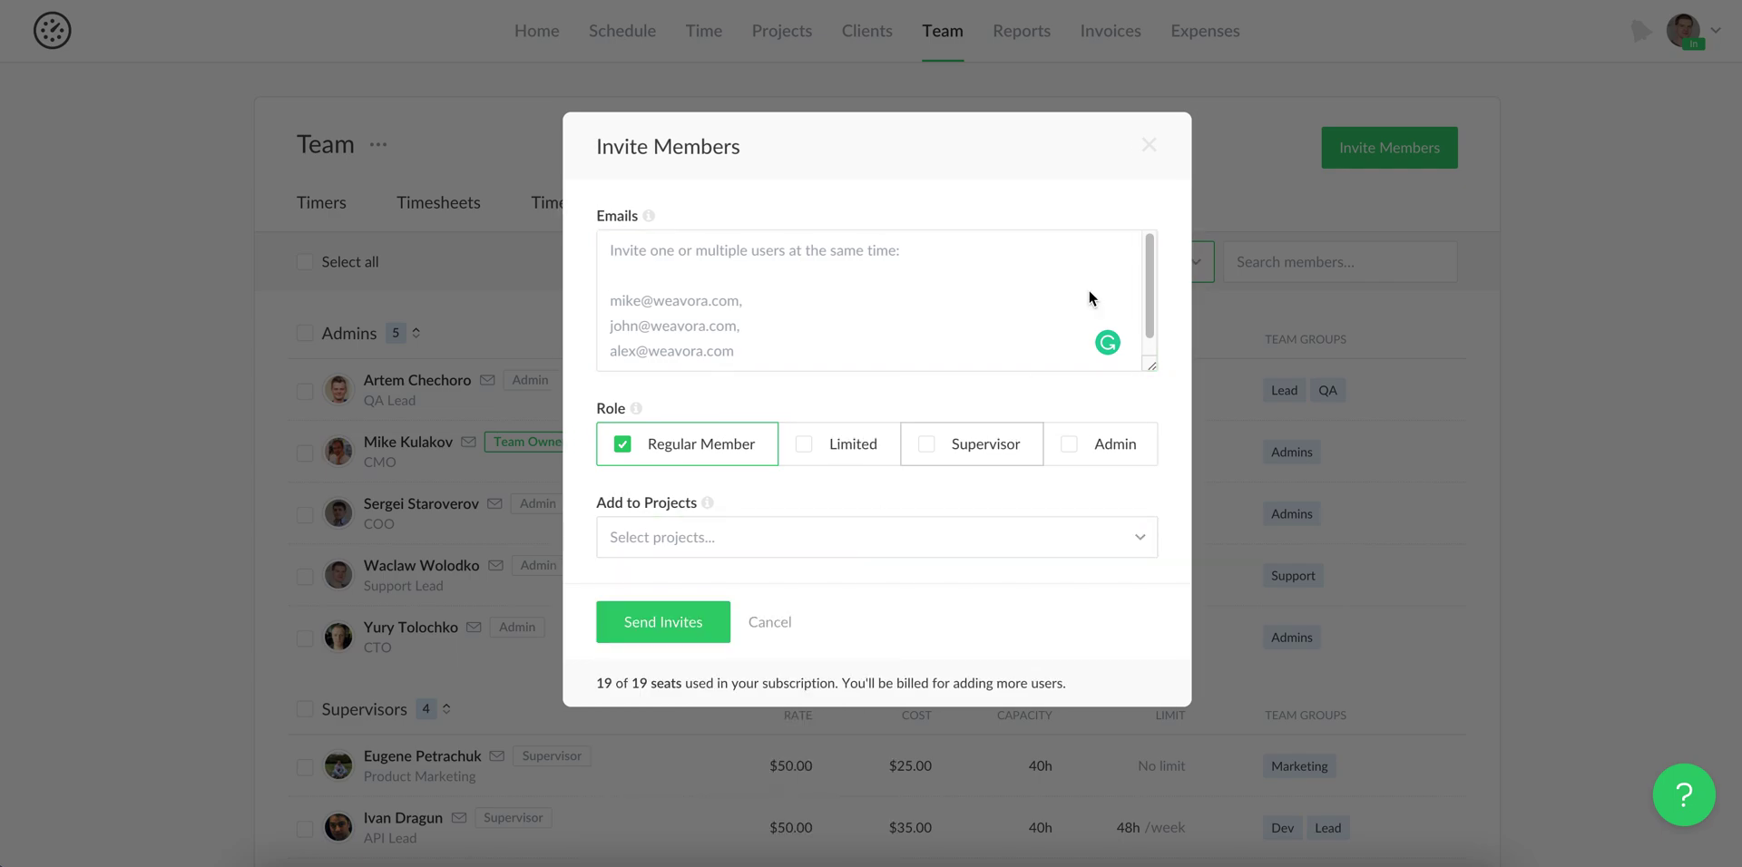
left_click(1153, 148)
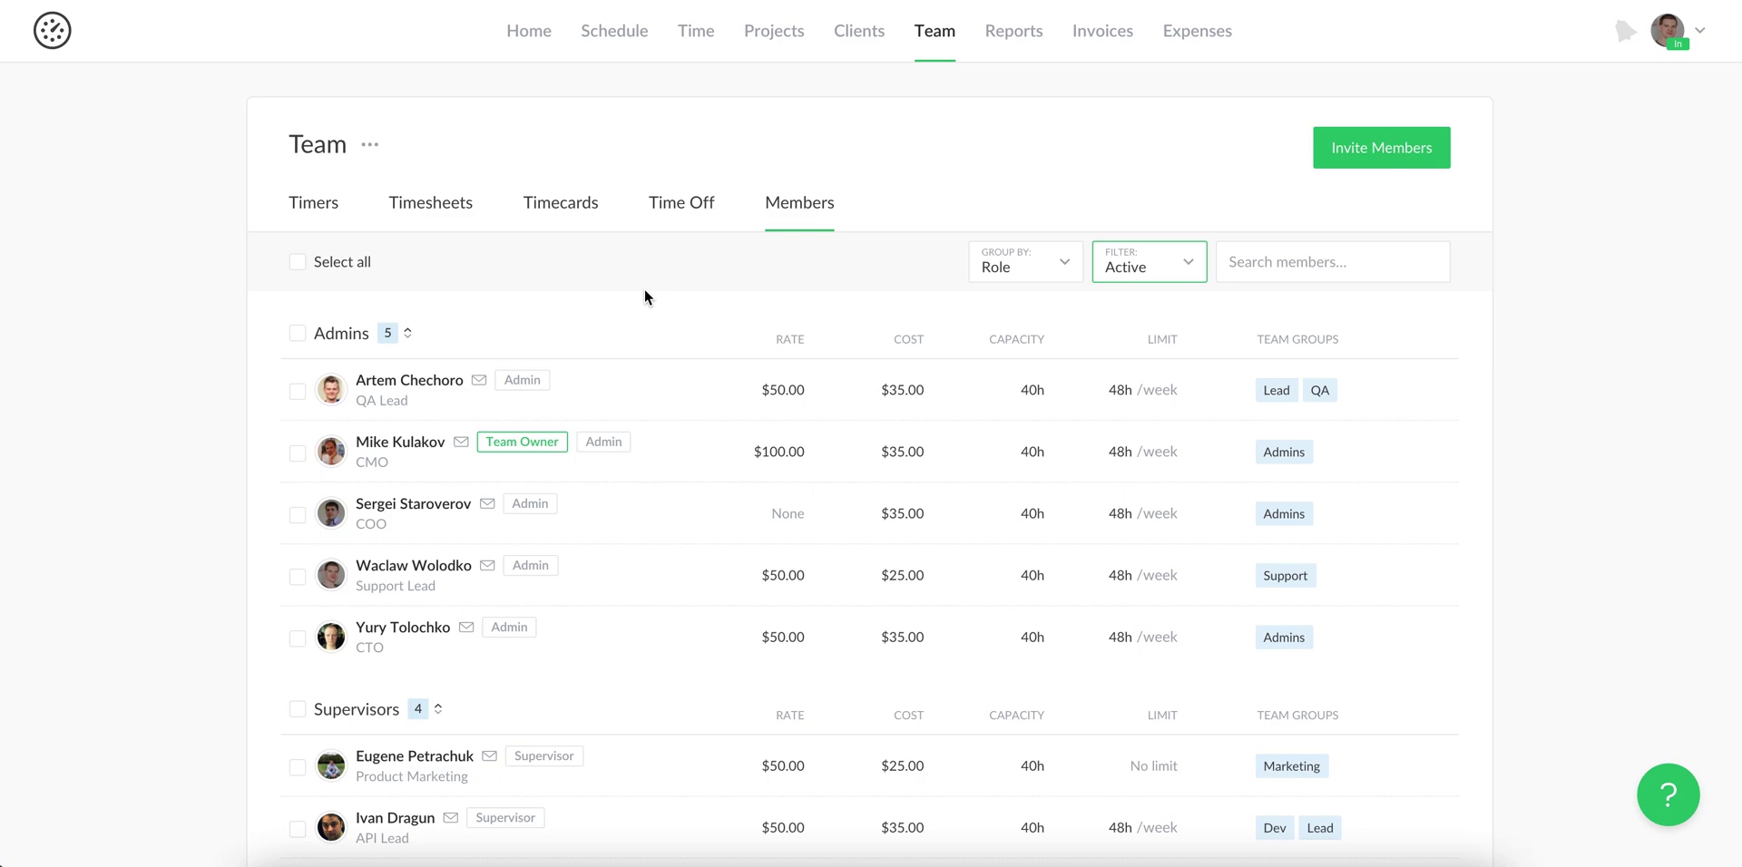
left_click(1675, 804)
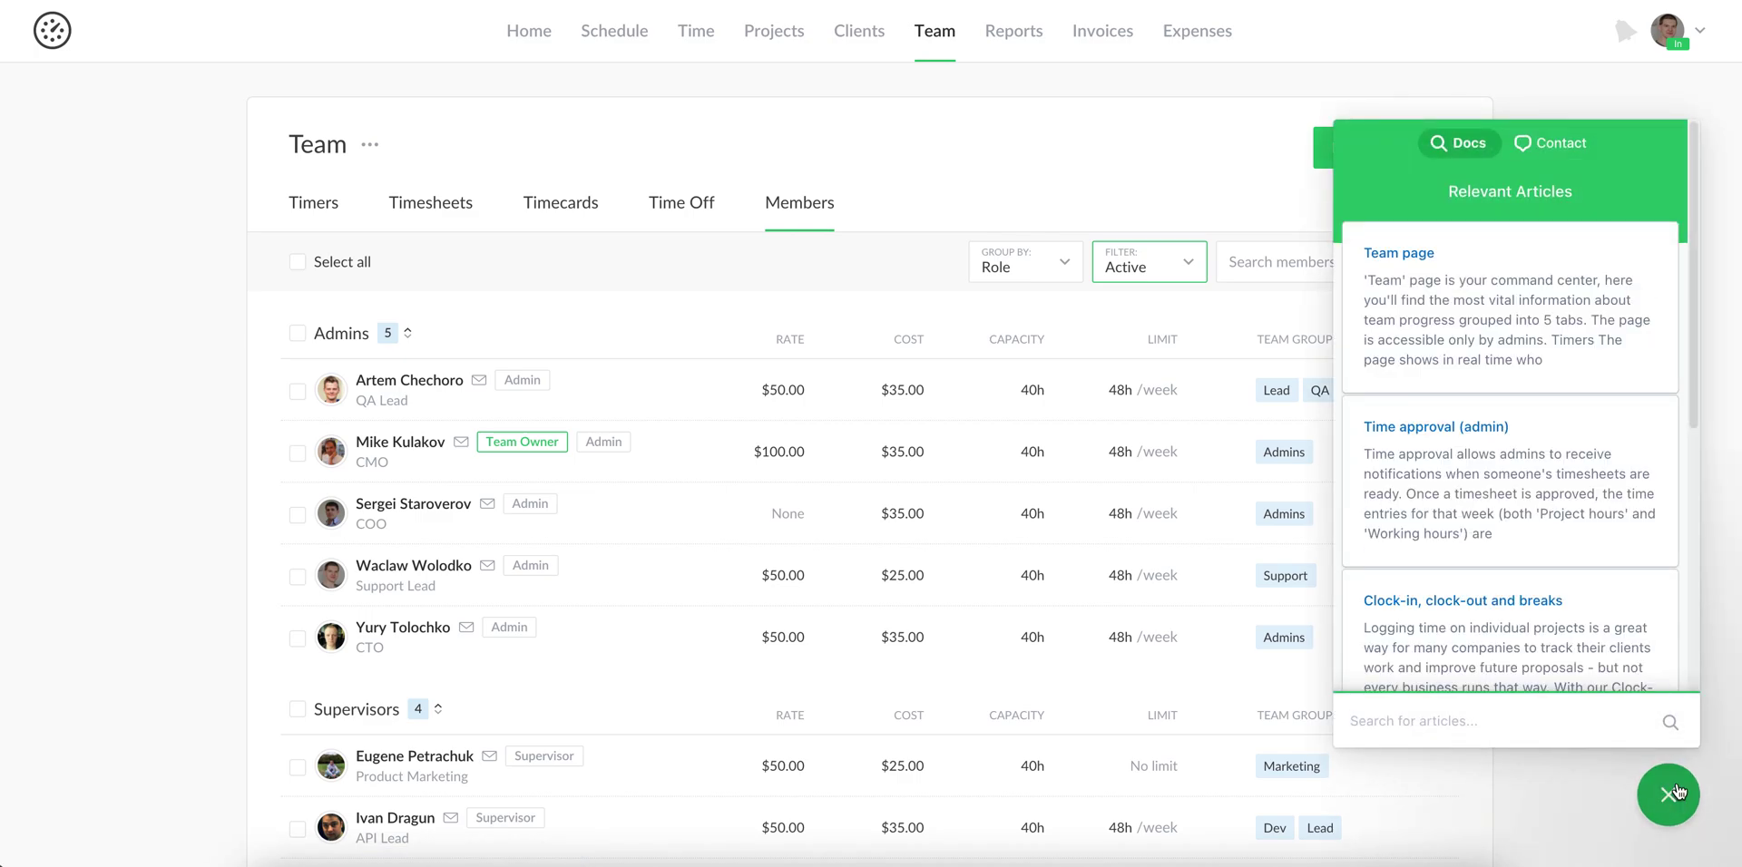